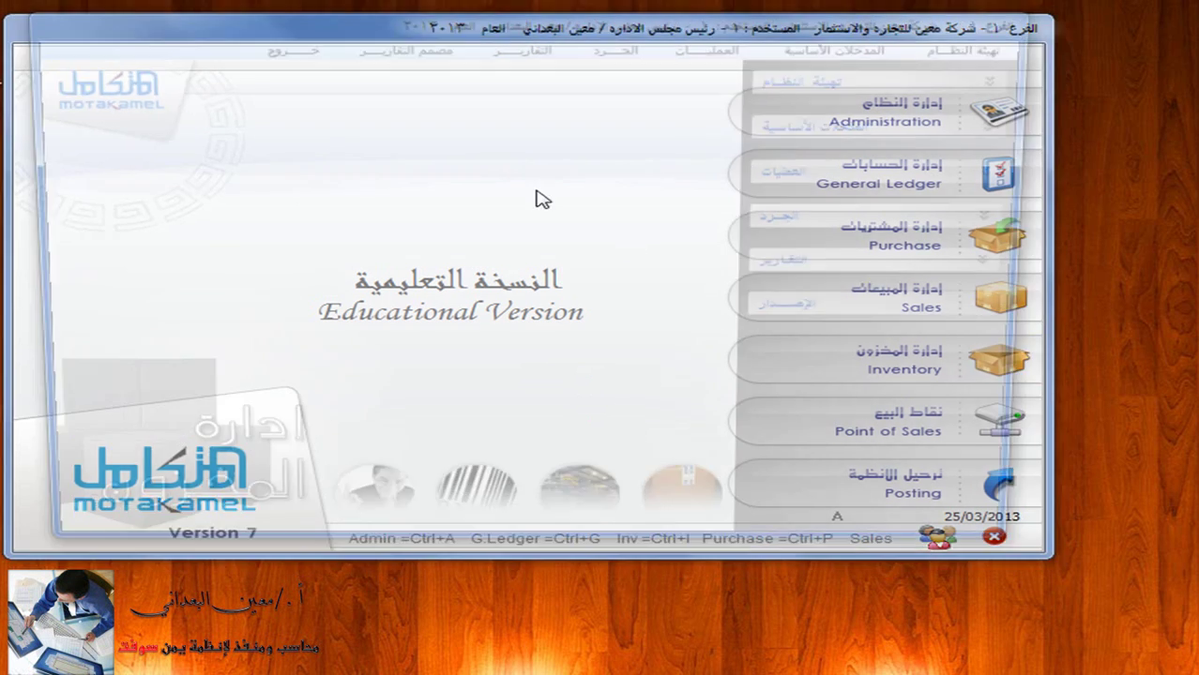
Step: Start a new supply order return (مردود أمر توريد) and load supply order 1 into it
left_click(702, 45)
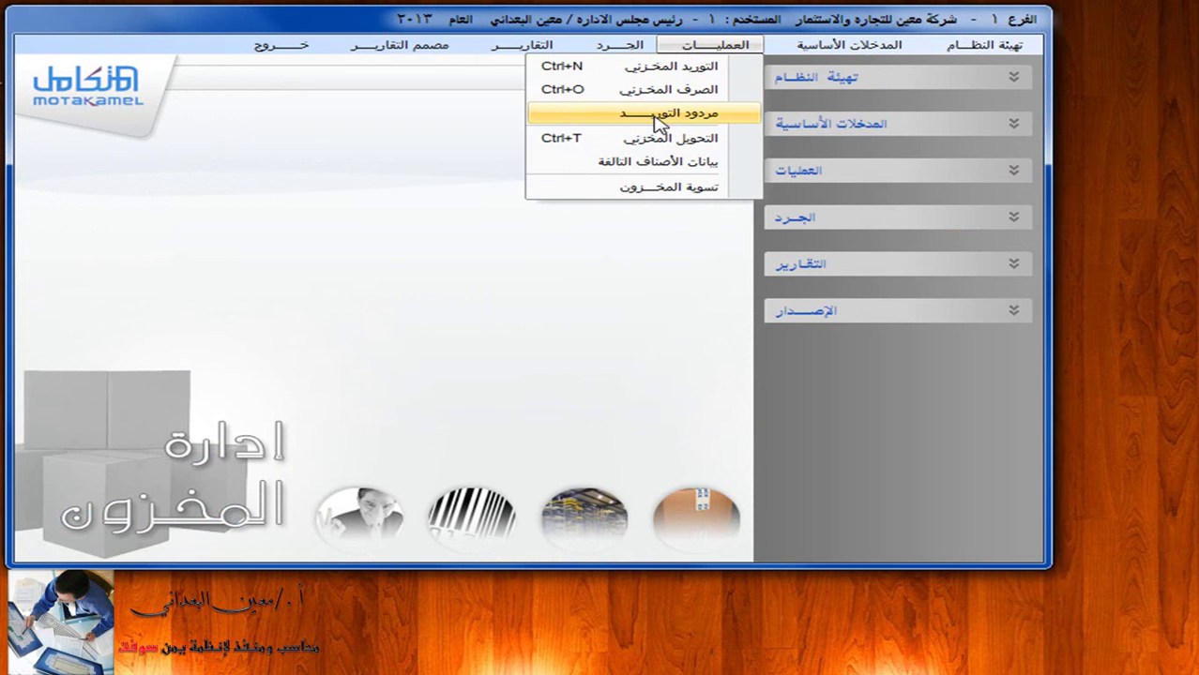
left_click(661, 114)
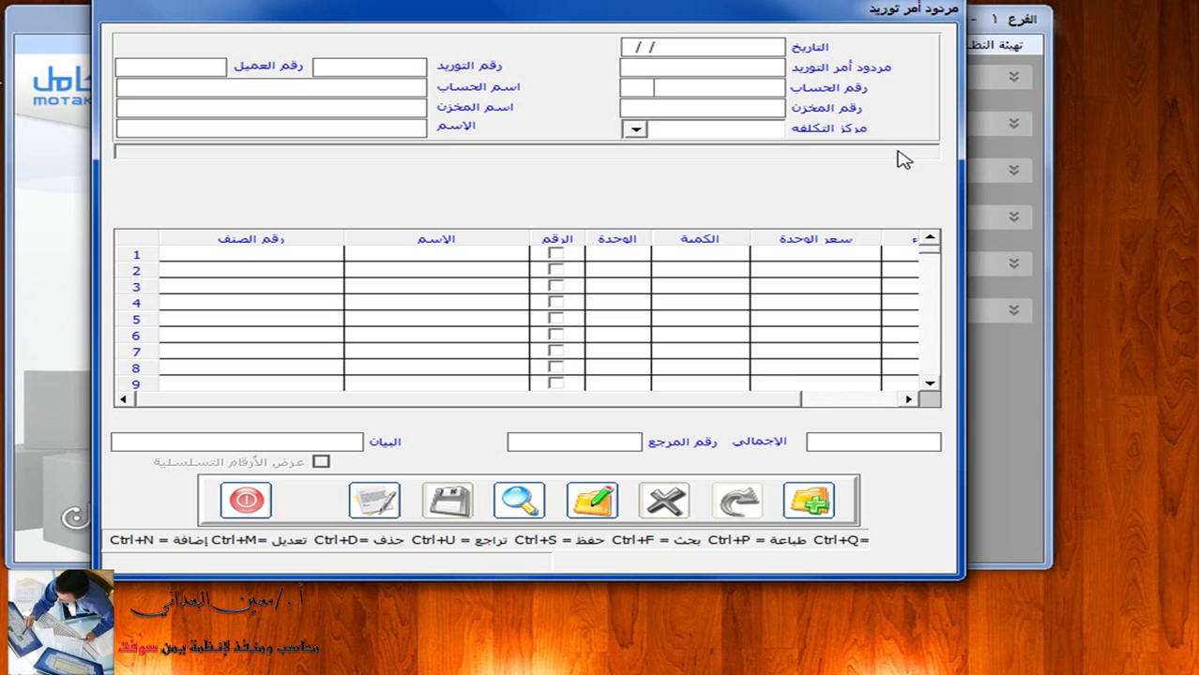
left_click(807, 503)
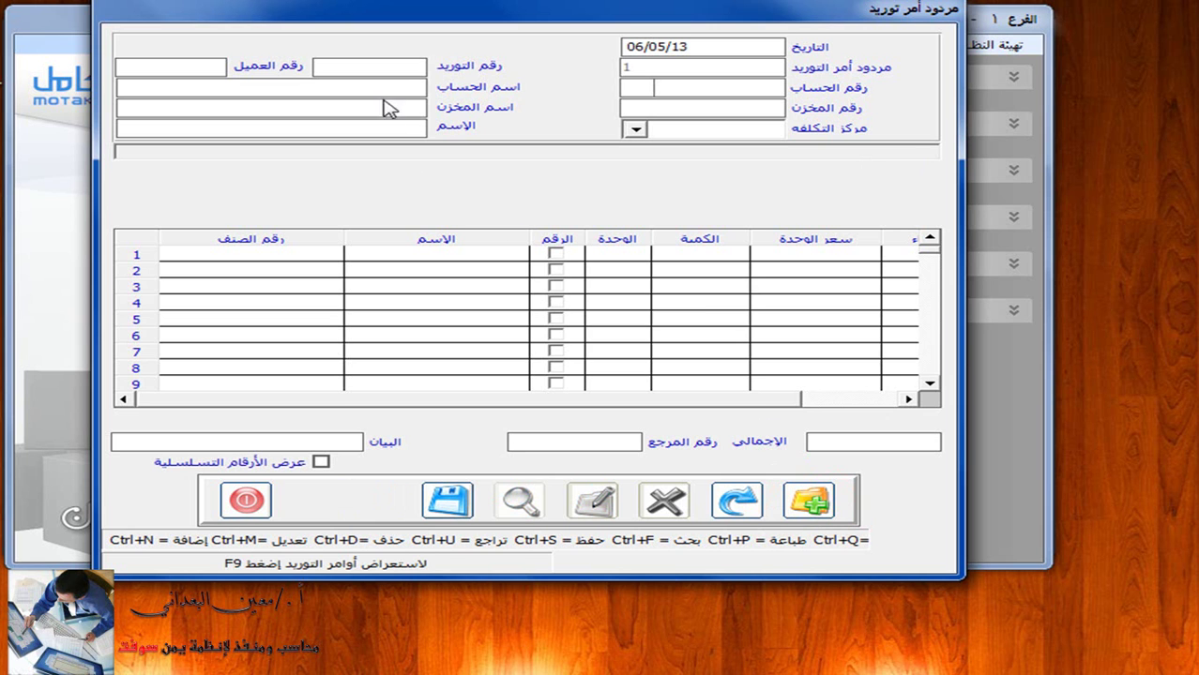
left_click(378, 66)
key("F9")
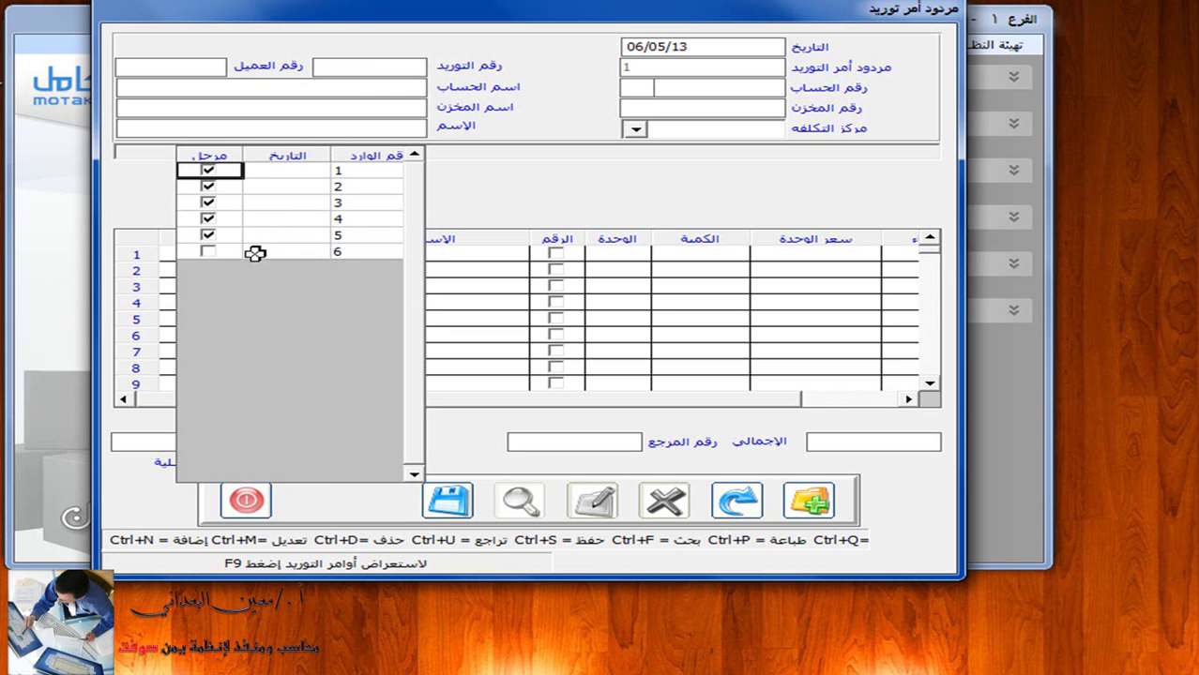
double_click(288, 172)
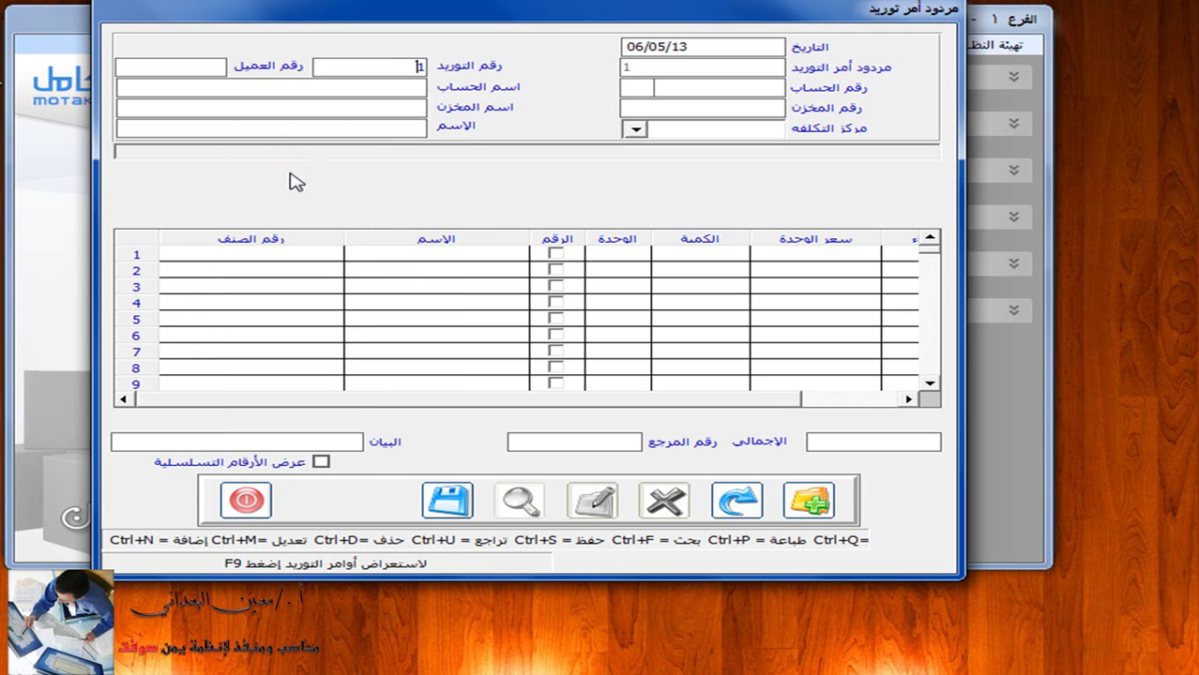
key("Return")
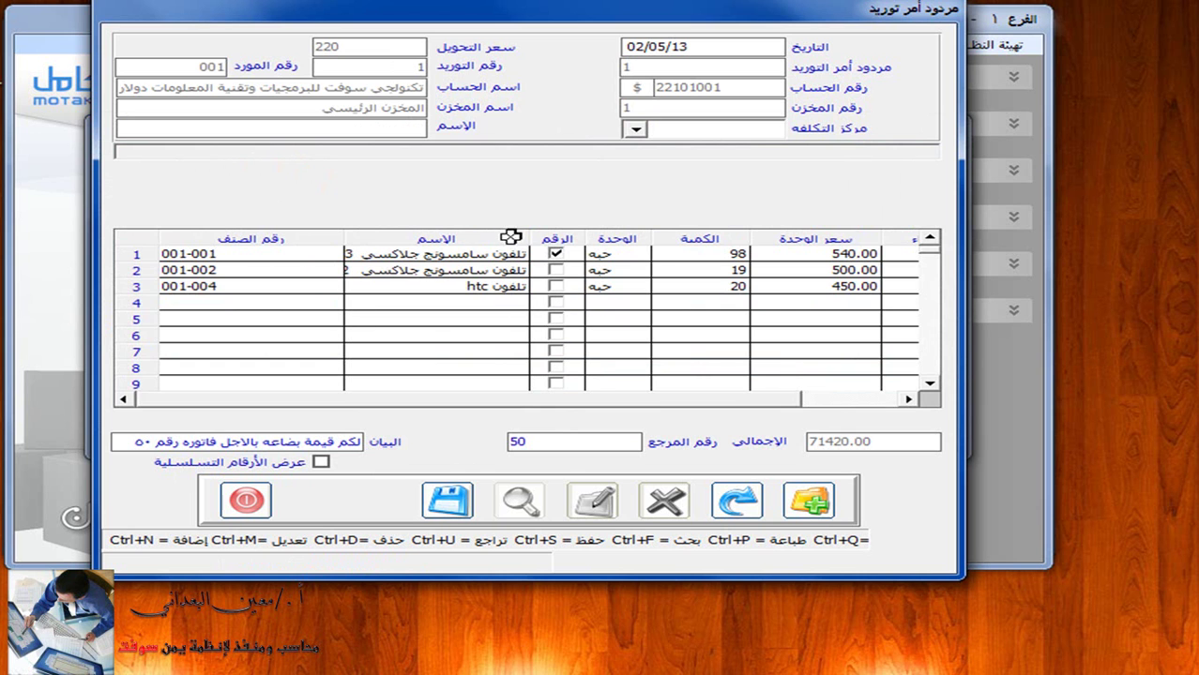
Step: Set the return quantities to 0 for items 001-001 and 001-002 and to 5 for the htc phone 001-004
left_click_drag(530, 238, 569, 238)
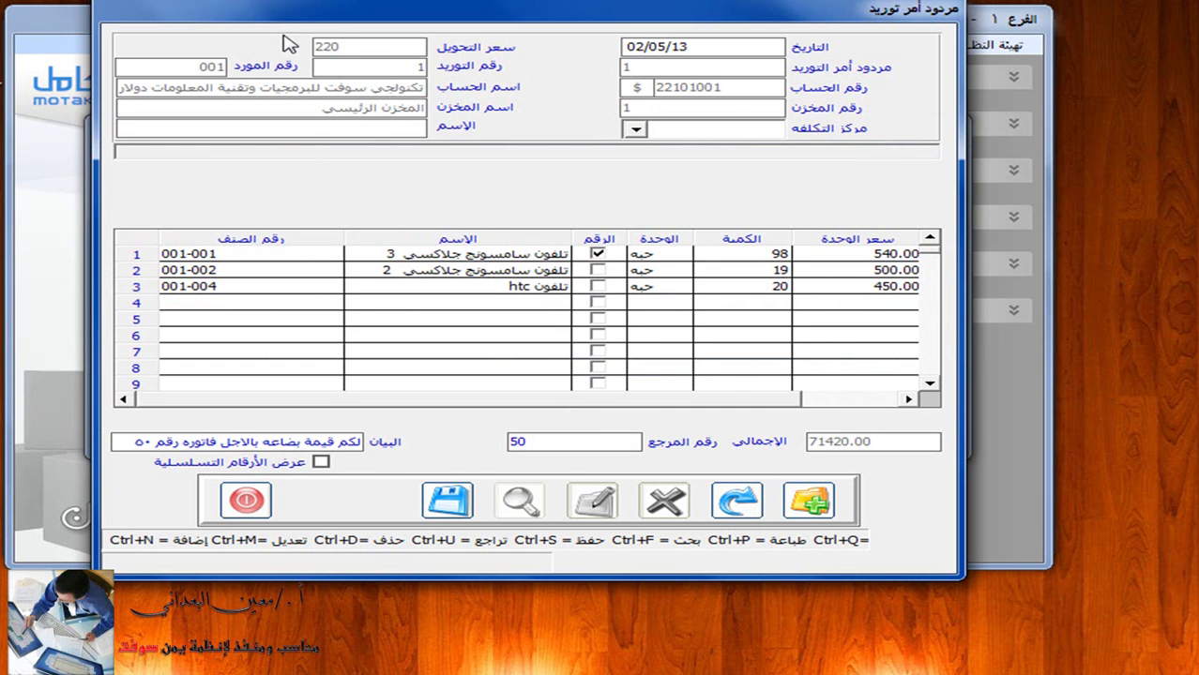
left_click(751, 286)
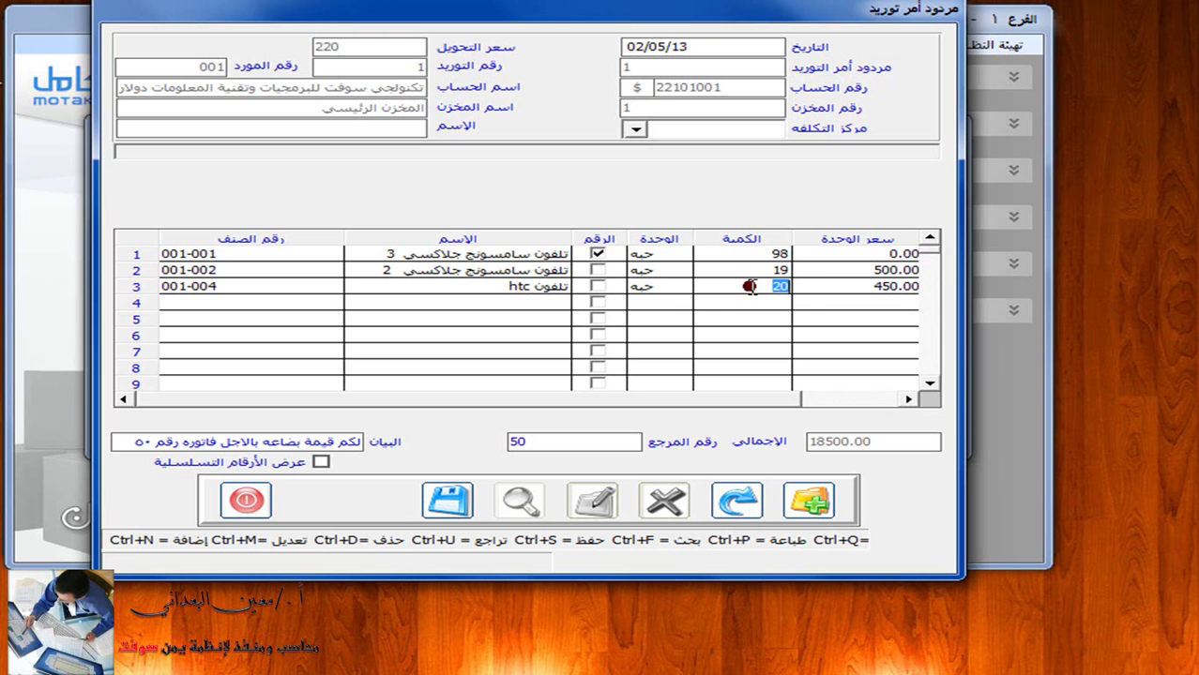
type("0")
left_click(758, 252)
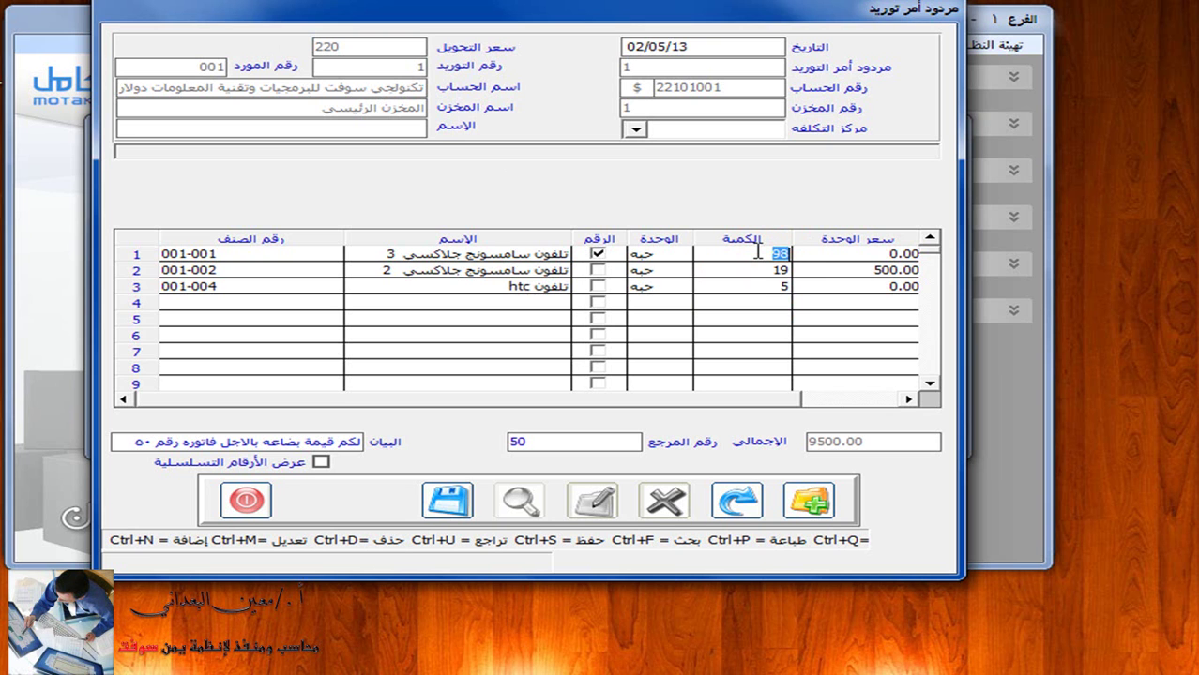
type("0")
key("Down")
type("0")
Step: Replace the return's description with "مرتجع بسب عطل مصنعي" and save the return
left_click(359, 441)
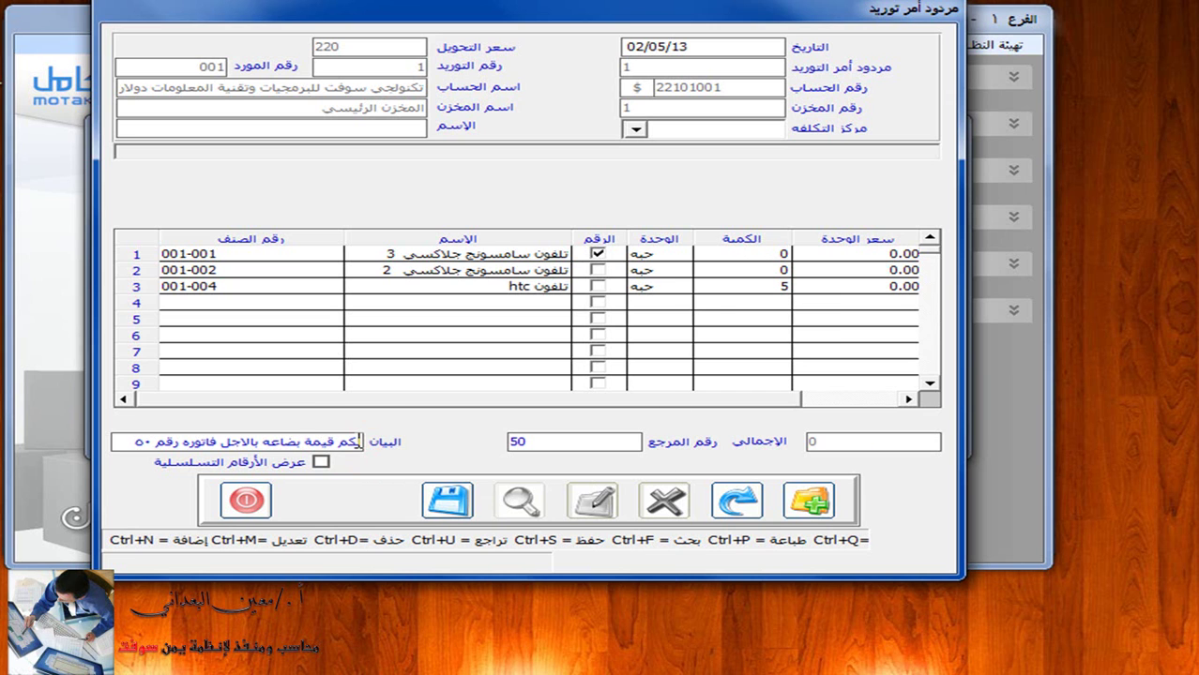
key("Delete")
key("Delete")
key("Delete")
key("Delete")
key("Delete")
key("Delete")
key("Delete")
key("Delete")
key("Delete")
key("Delete")
key("Delete")
key("Delete")
key("Delete")
key("Delete")
key("Delete")
key("Delete")
key("Delete")
key("Delete")
key("Delete")
key("Delete")
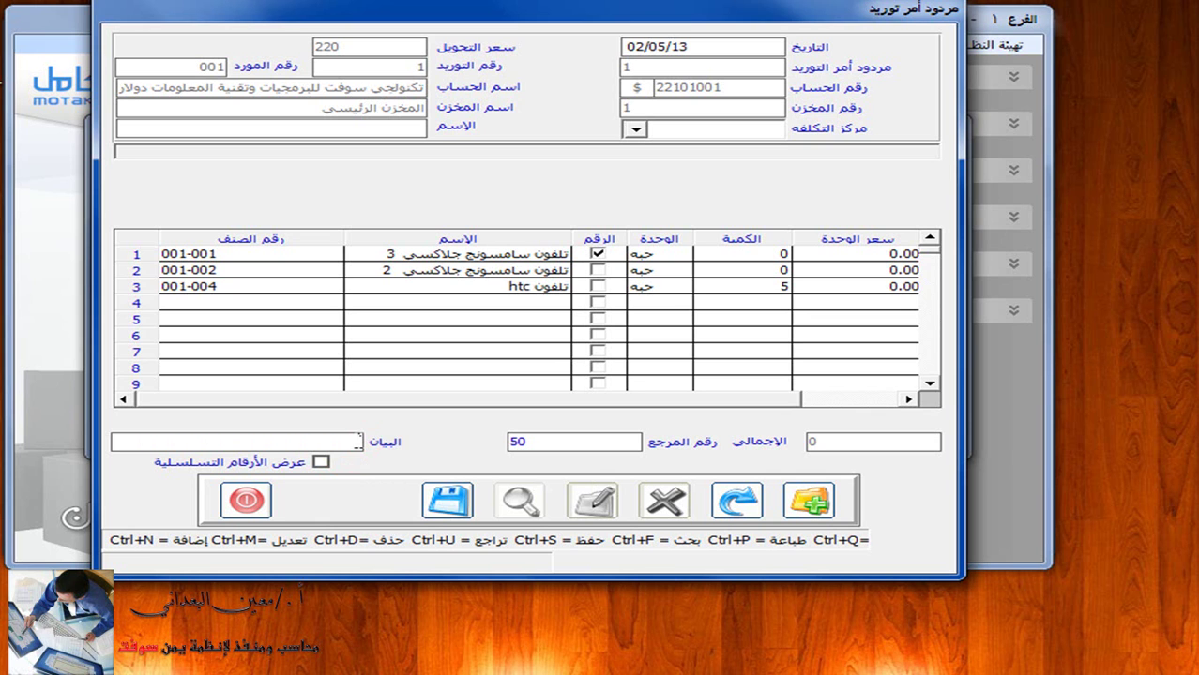
type("مردودا")
key("BackSpace")
key("BackSpace")
key("BackSpace")
key("BackSpace")
type("تجع بسبب عطل مصنعى")
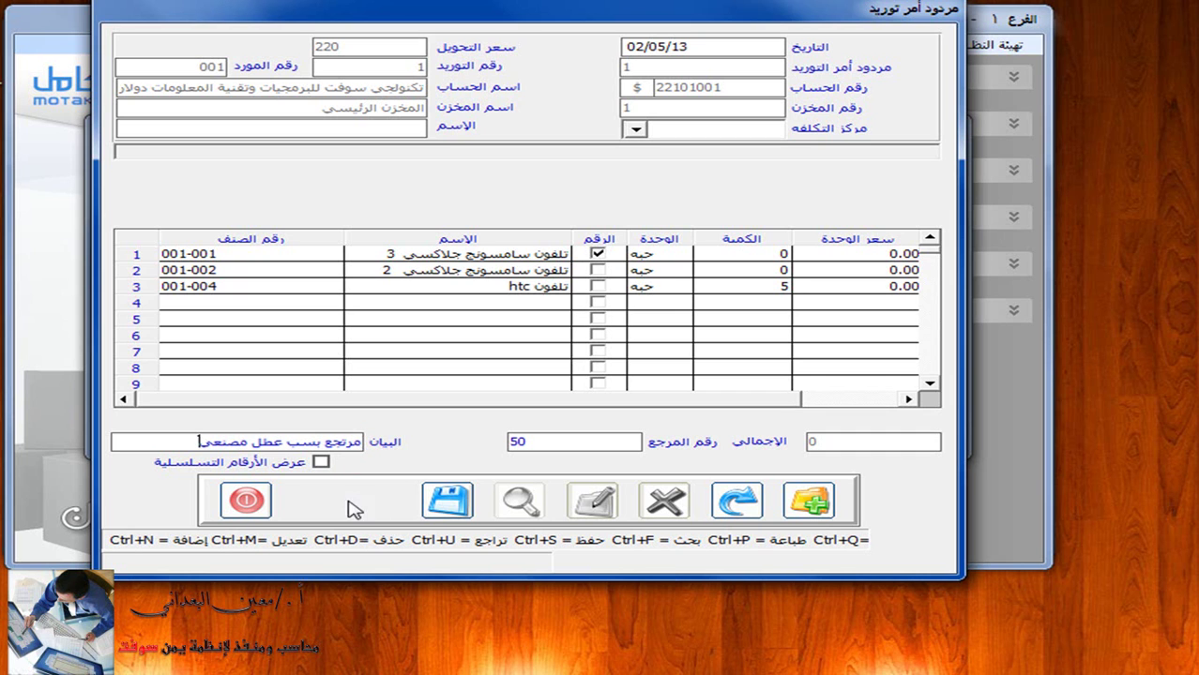
left_click(447, 501)
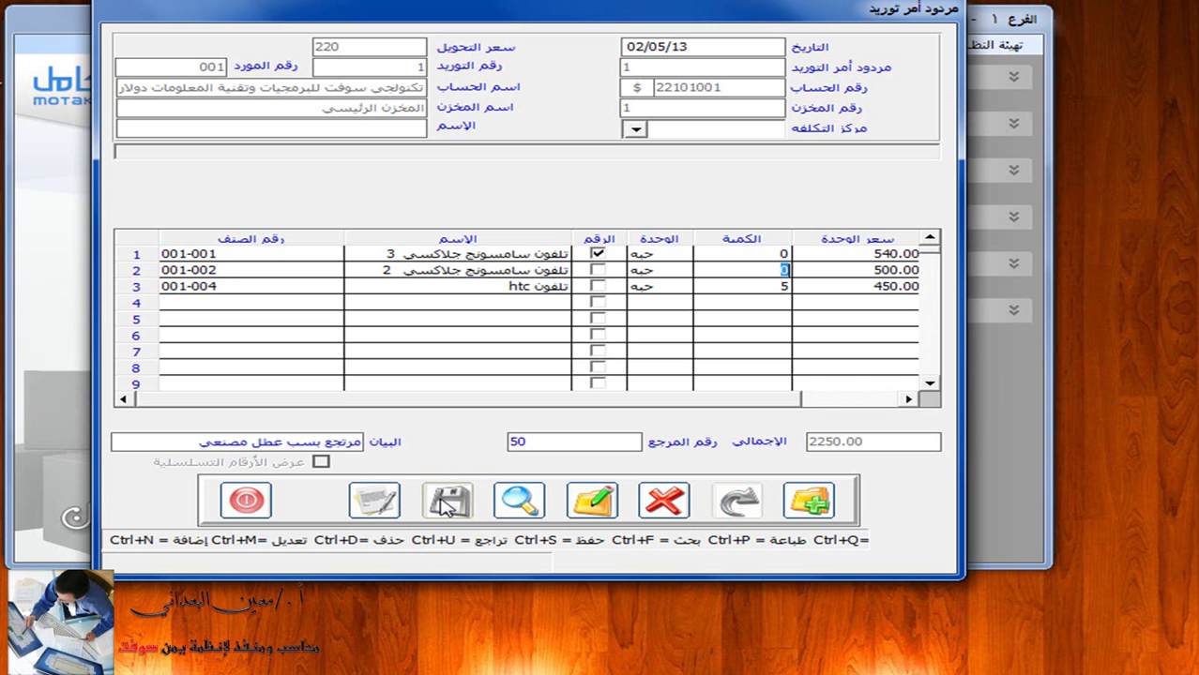
Step: Leave inventory management and open the posting form for supply order returns (مردودات أوامر التوريد) in the General Ledger
left_click(246, 500)
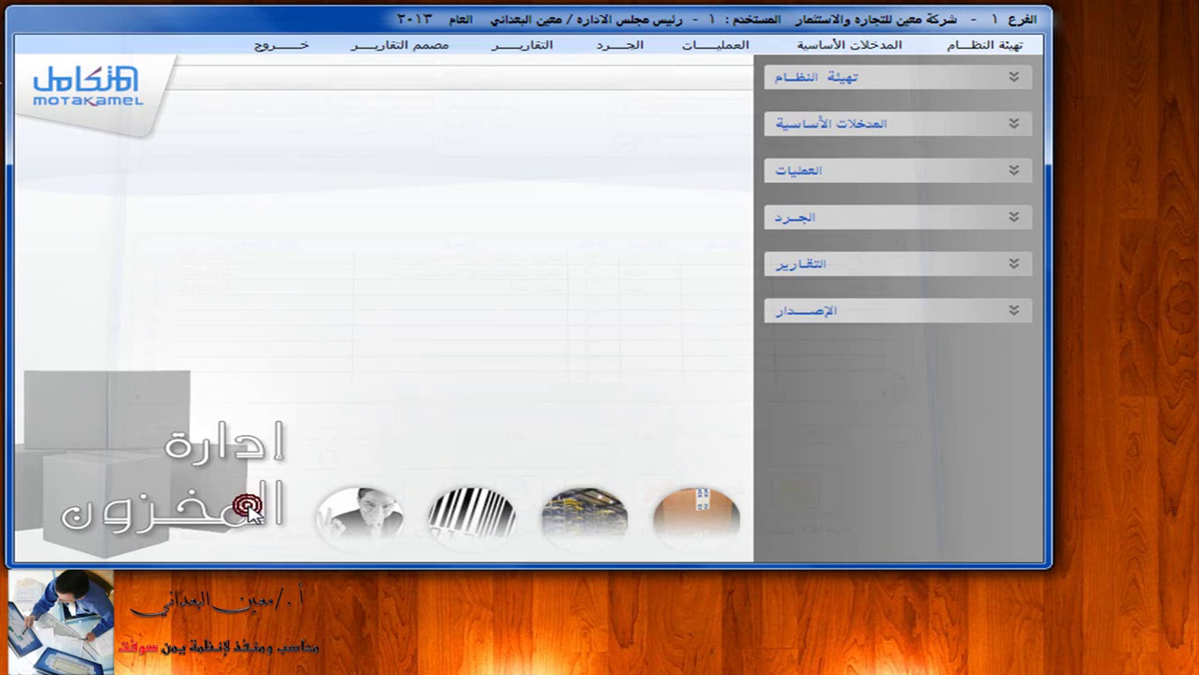
left_click(287, 49)
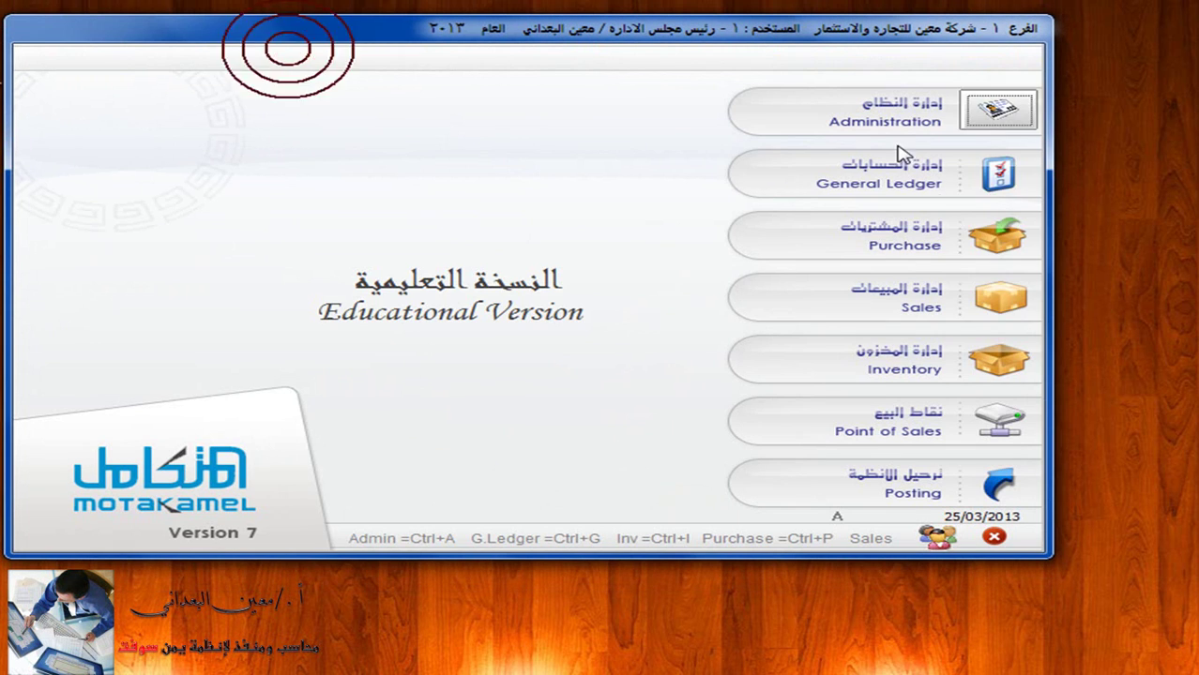
left_click(968, 169)
left_click(597, 41)
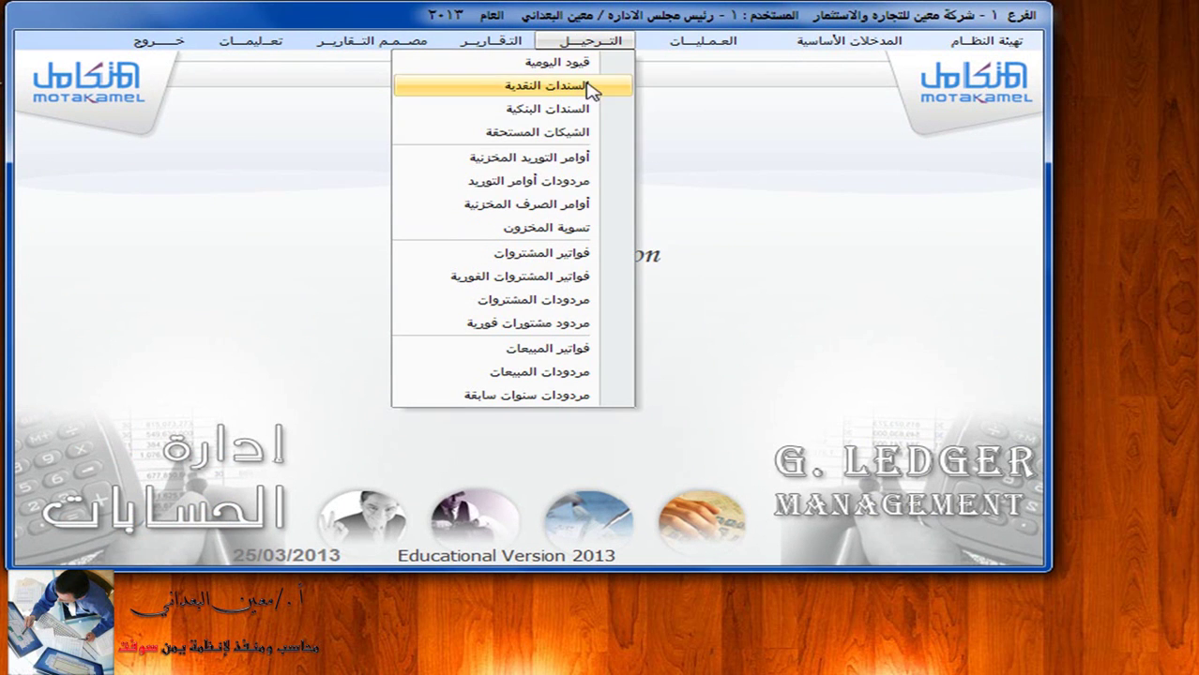
left_click(495, 181)
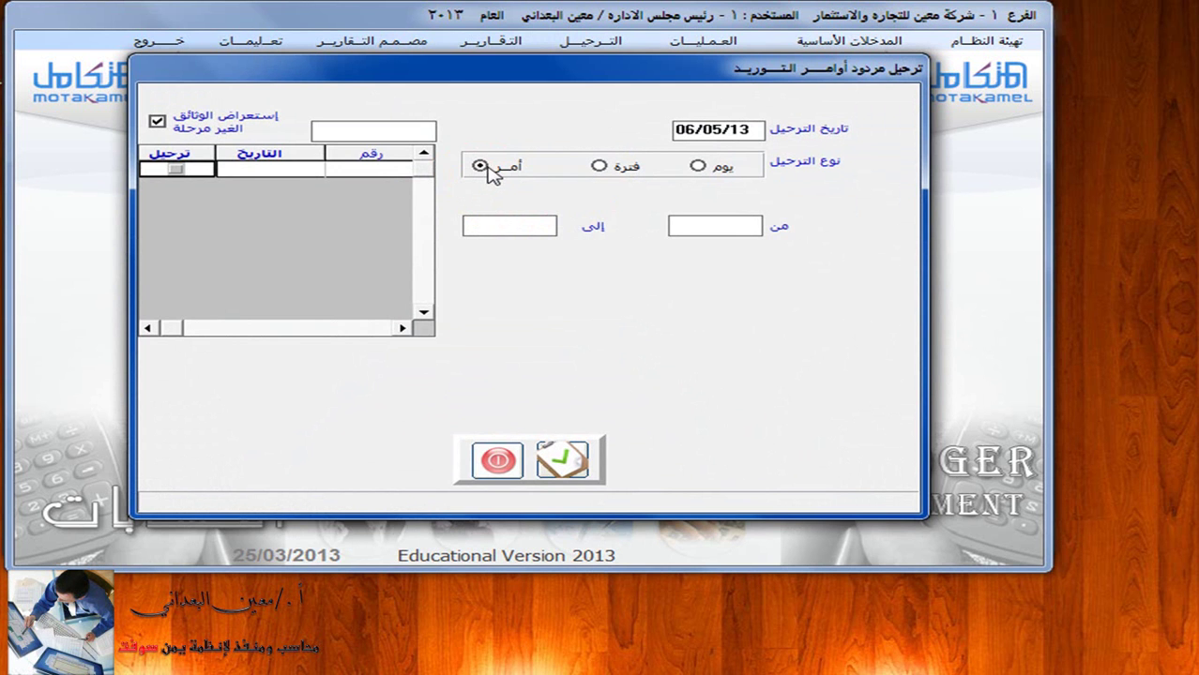
Step: Post return 1 dated 02/05/2013 with the order posting type, displaying its item details first, and close the posting form
left_click(485, 167)
left_click(178, 169)
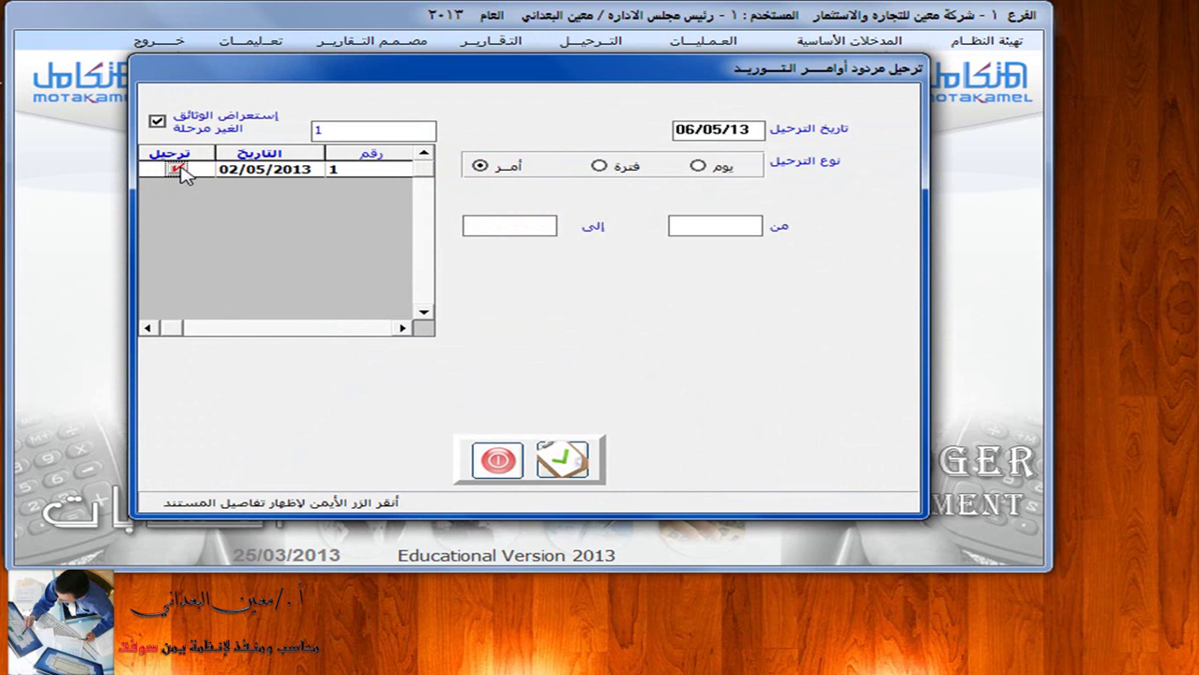
left_click(264, 170)
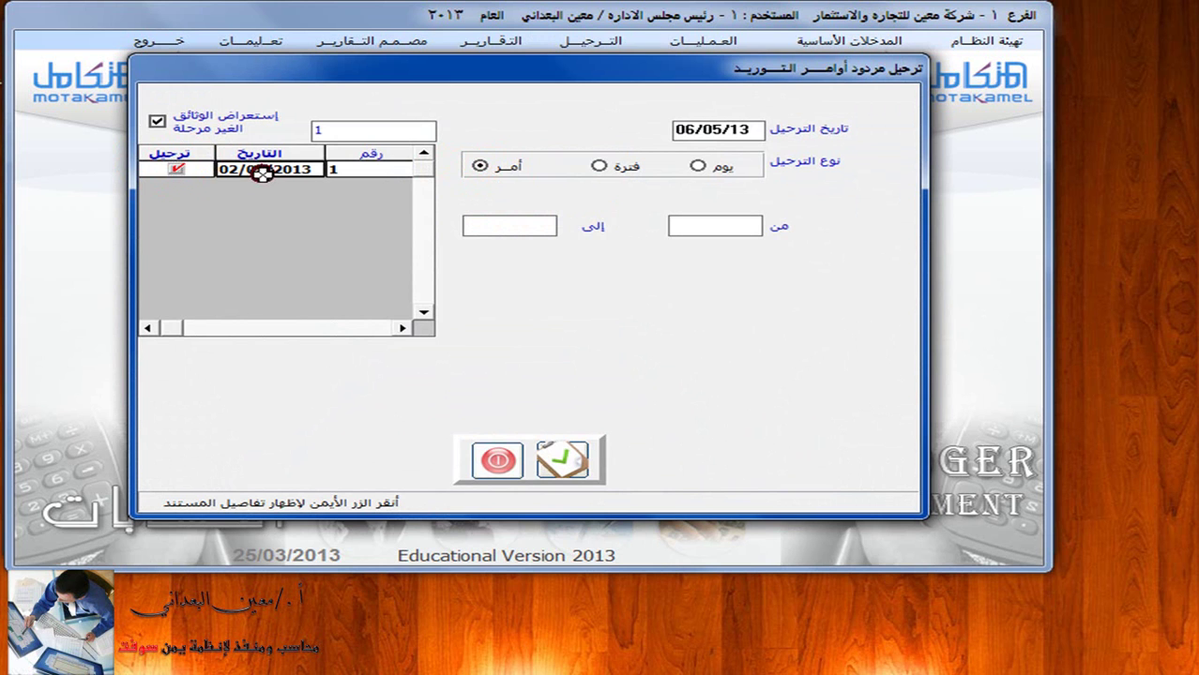
right_click(264, 170)
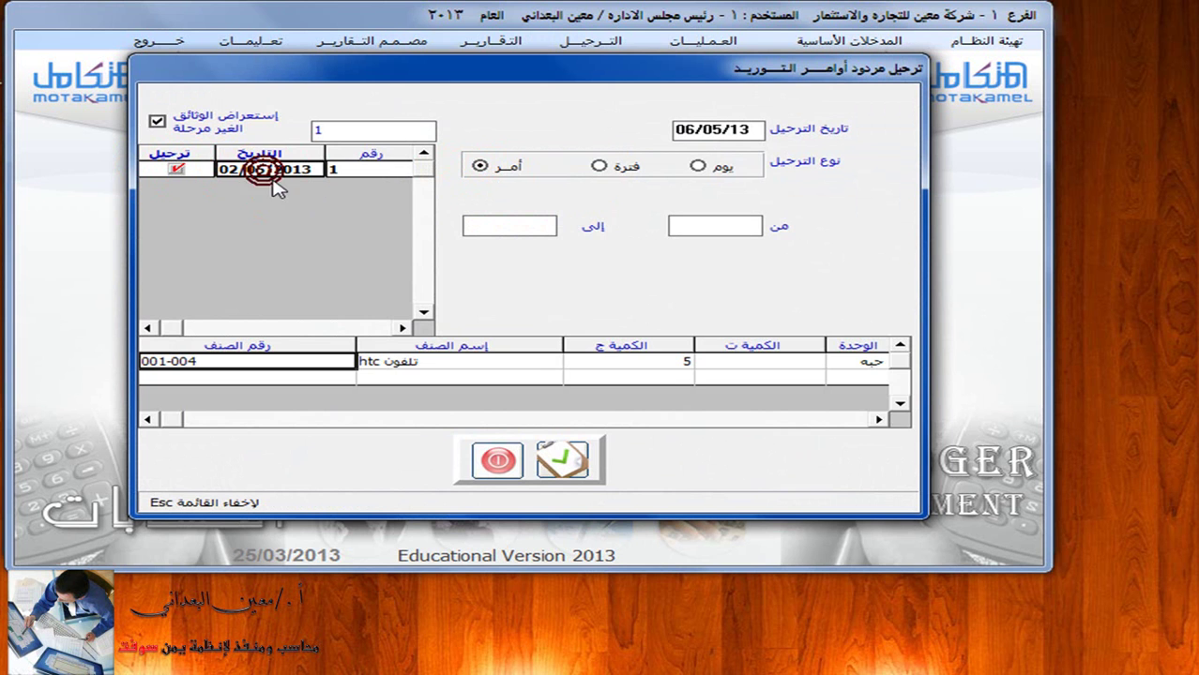
left_click(882, 420)
left_click(882, 420)
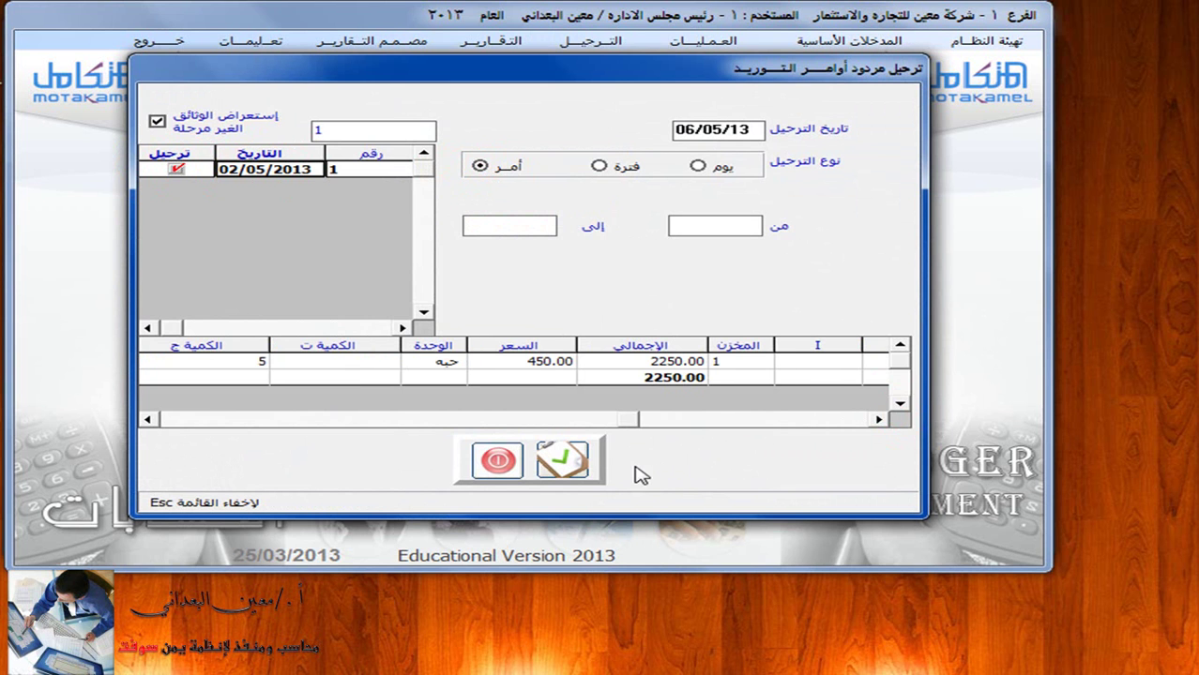
left_click(561, 460)
left_click(497, 459)
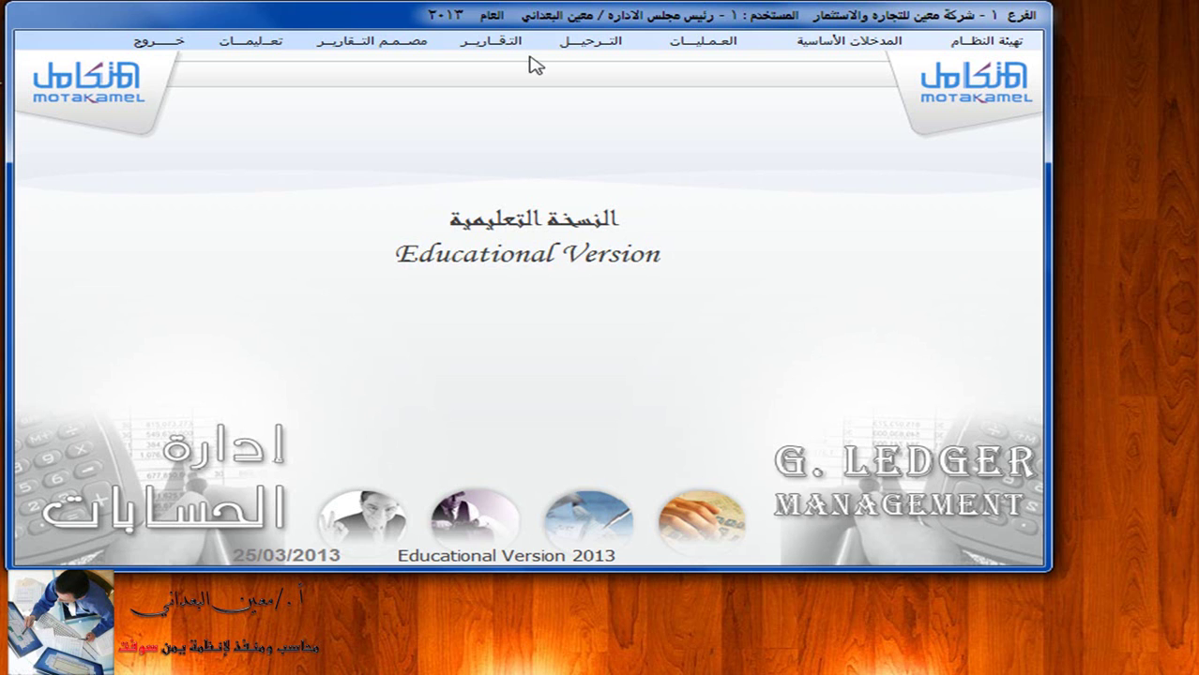
Step: Run the general journal report (اليومية العامة) for the document type مردود أوامر توريد مخزنية
left_click(490, 41)
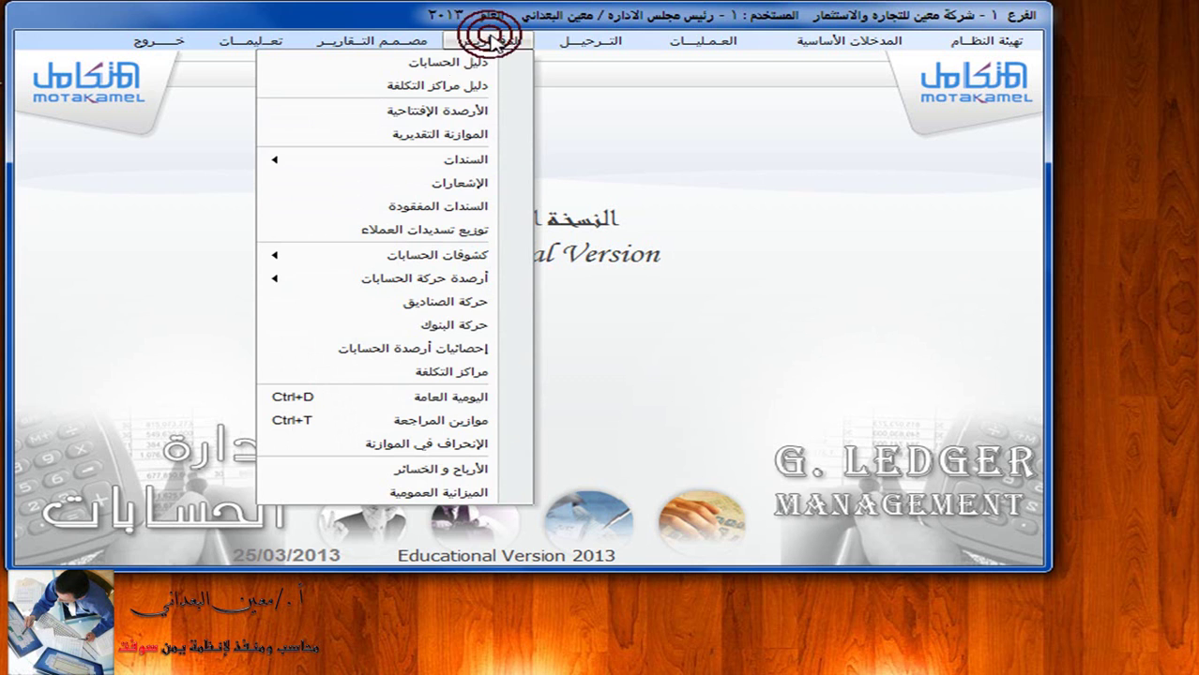
left_click(448, 397)
left_click(709, 83)
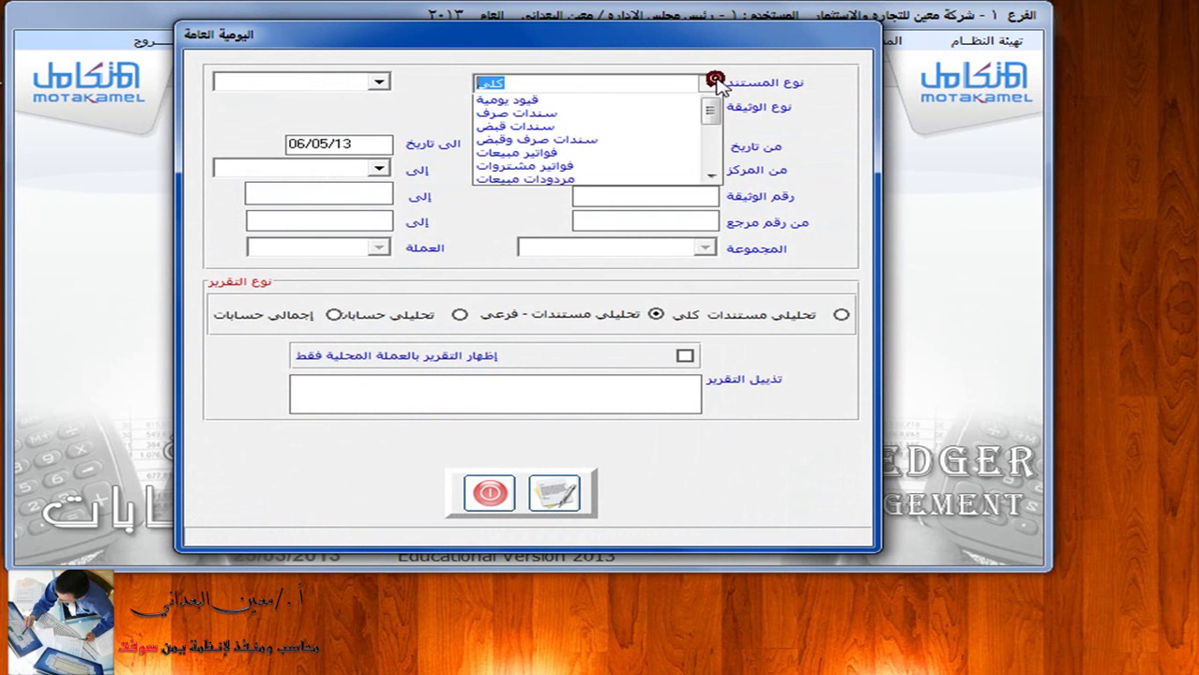
left_click_drag(710, 194, 710, 193)
left_click(624, 182)
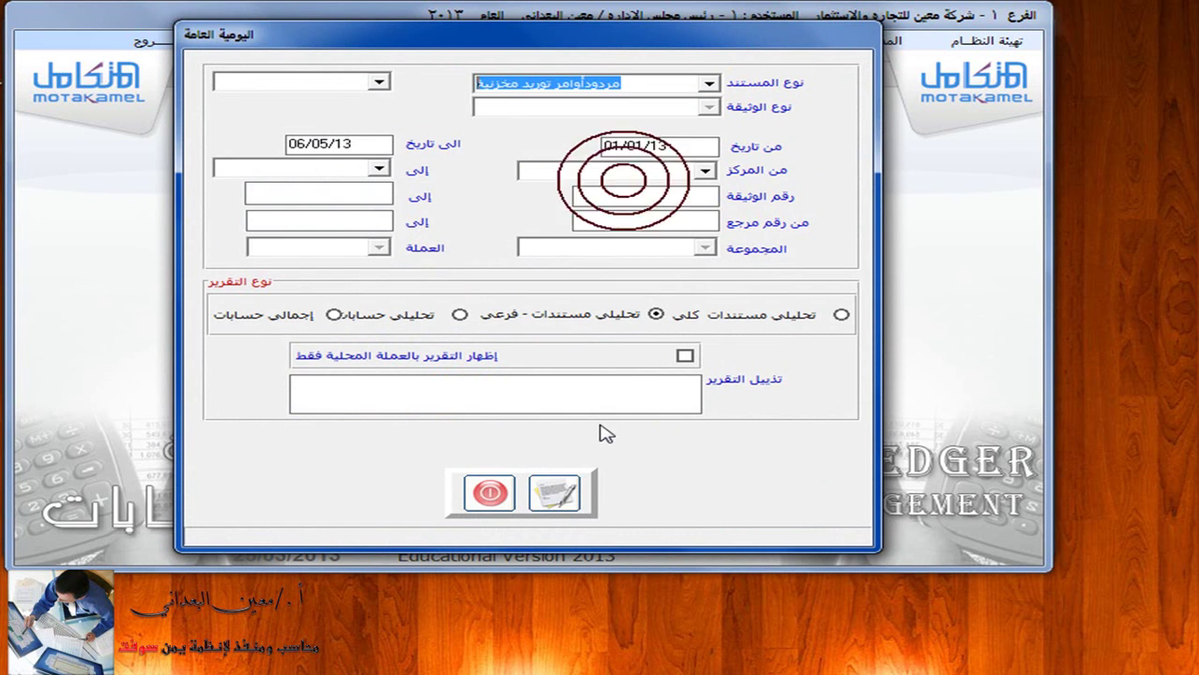
left_click(554, 492)
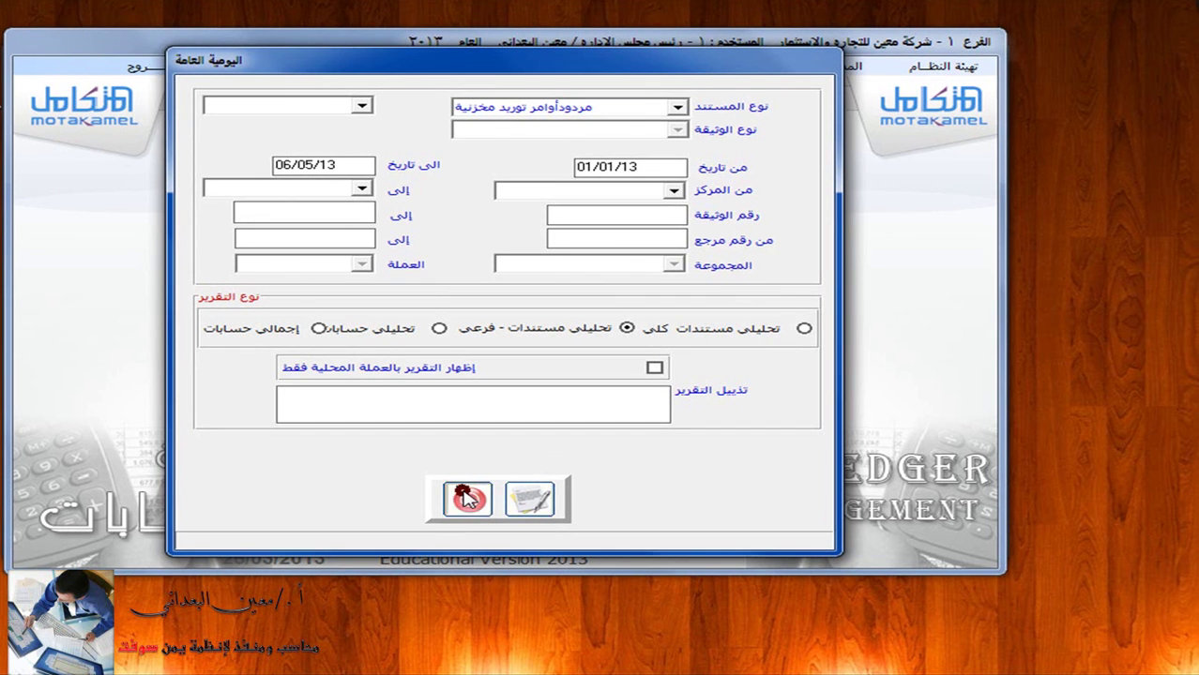
Step: Close the journal report, leave the General Ledger and reopen the supply order return form in inventory management
left_click(467, 497)
left_click(174, 68)
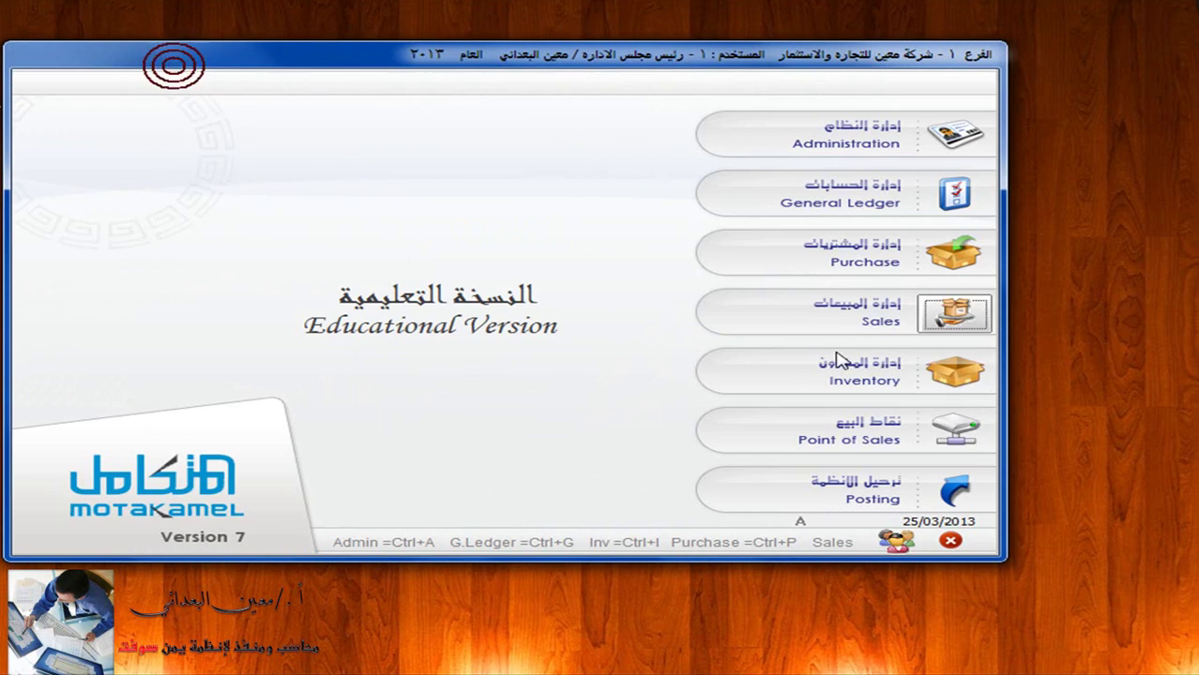
left_click(955, 373)
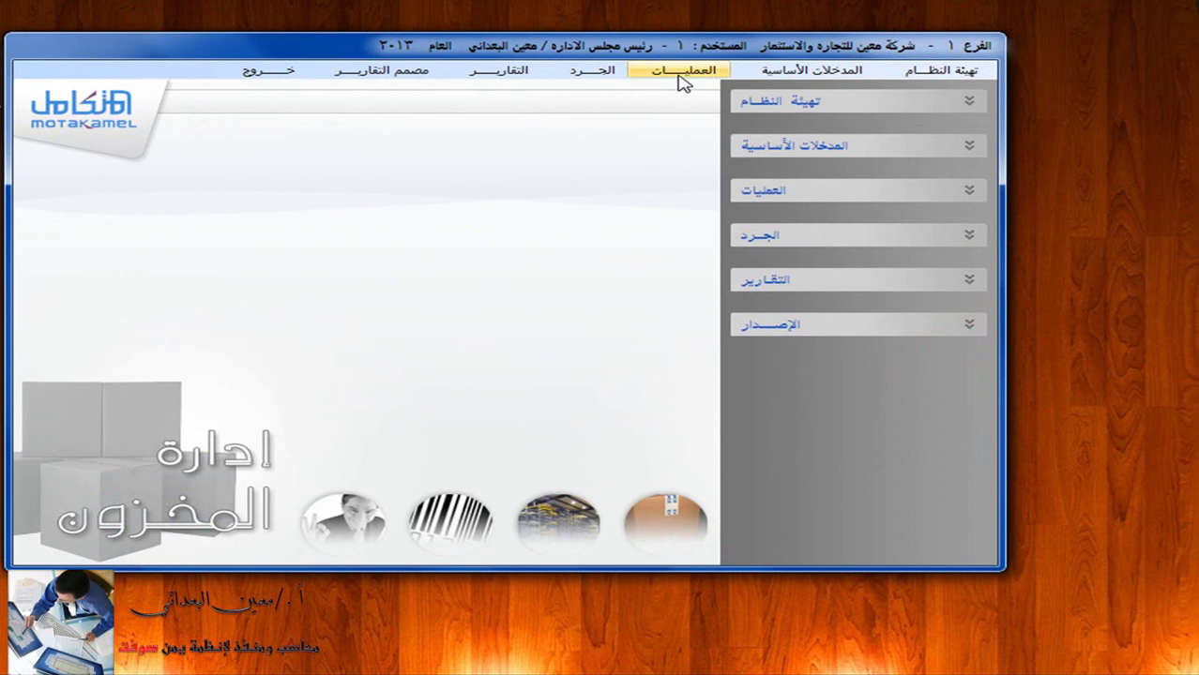
left_click(679, 71)
left_click(662, 134)
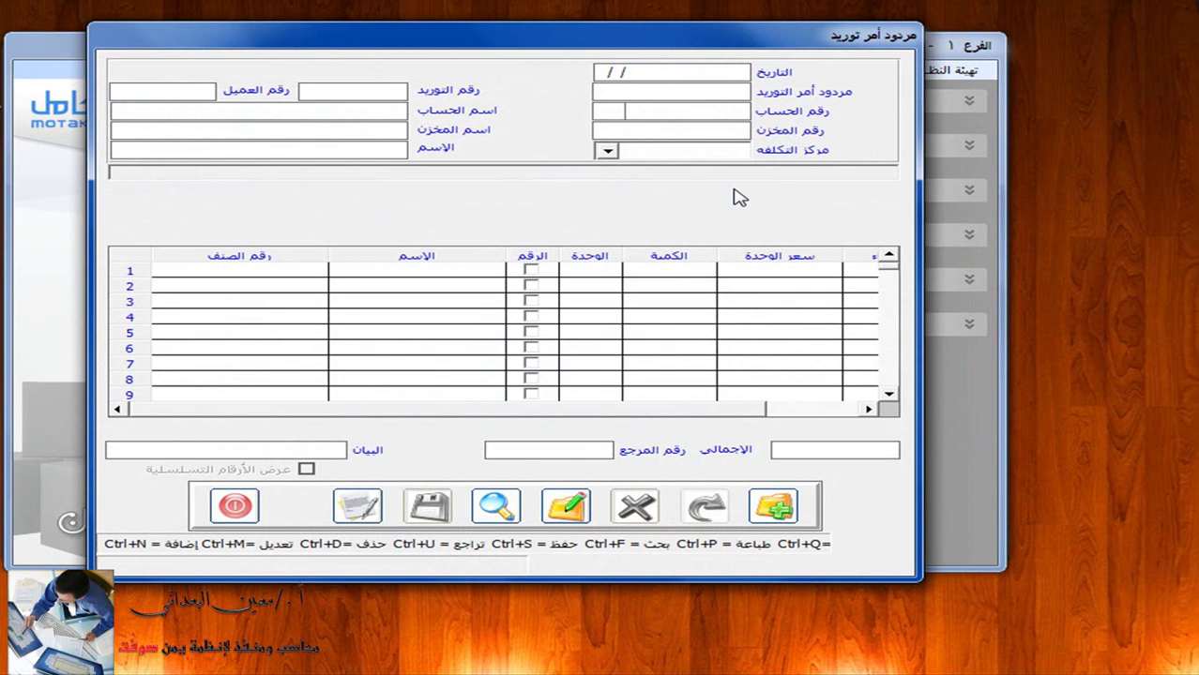
Step: Add another supply order return and load supply order 2 into it
left_click(771, 506)
left_click(369, 100)
key("F9")
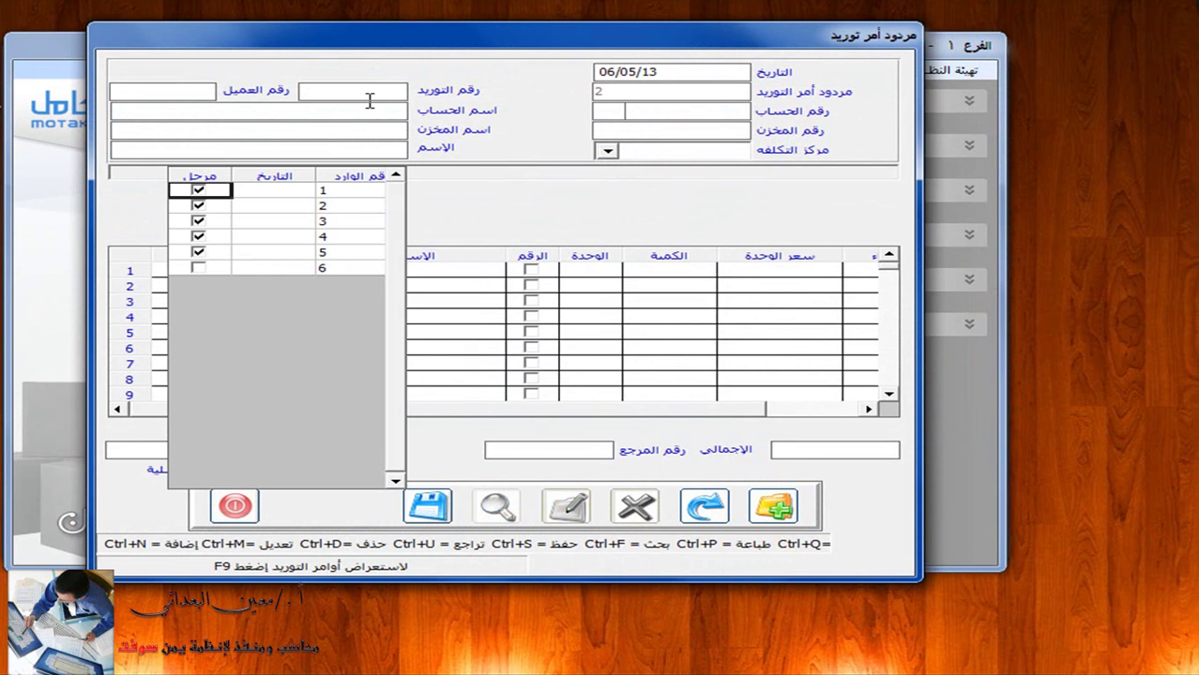
double_click(312, 208)
key("Return")
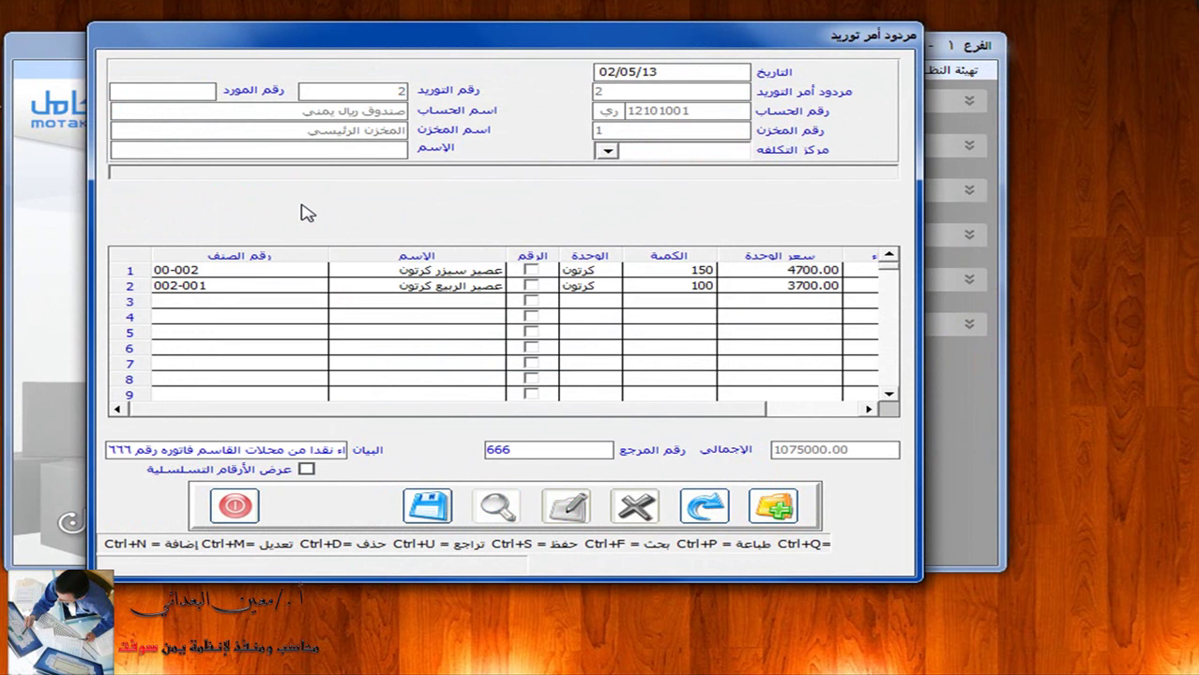
Step: Set the return quantities to 5 for item 00-002 and 0 for item 002-001
left_click_drag(506, 255, 589, 256)
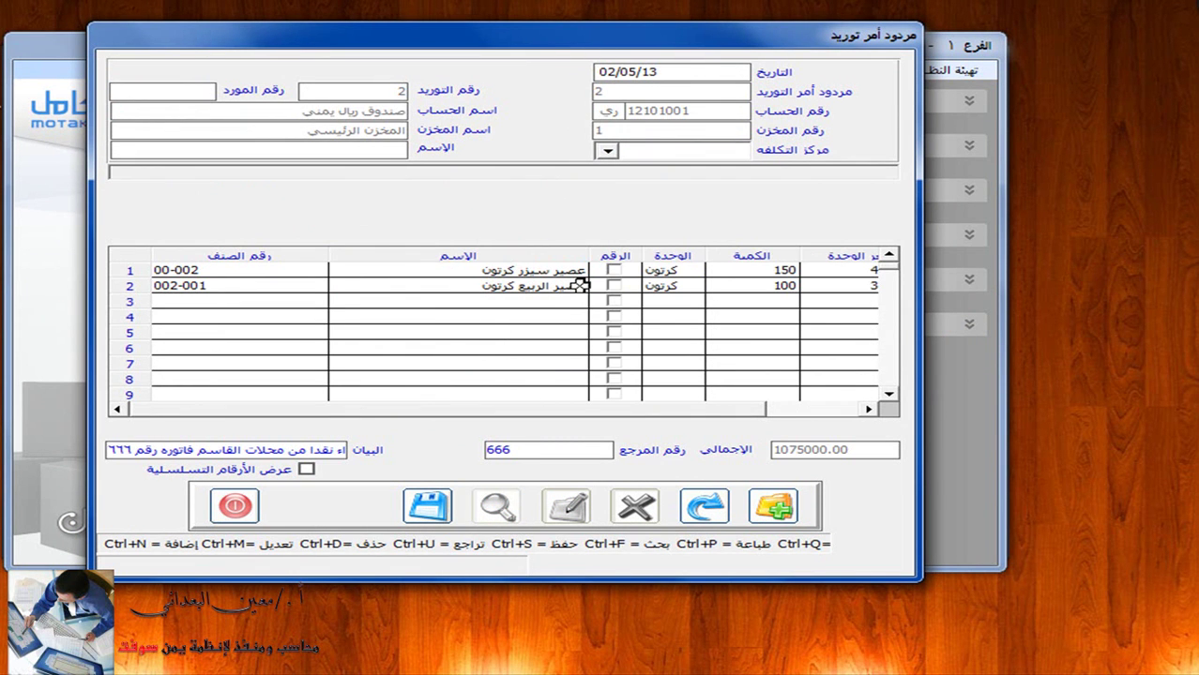
left_click(753, 272)
type("5")
left_click(756, 284)
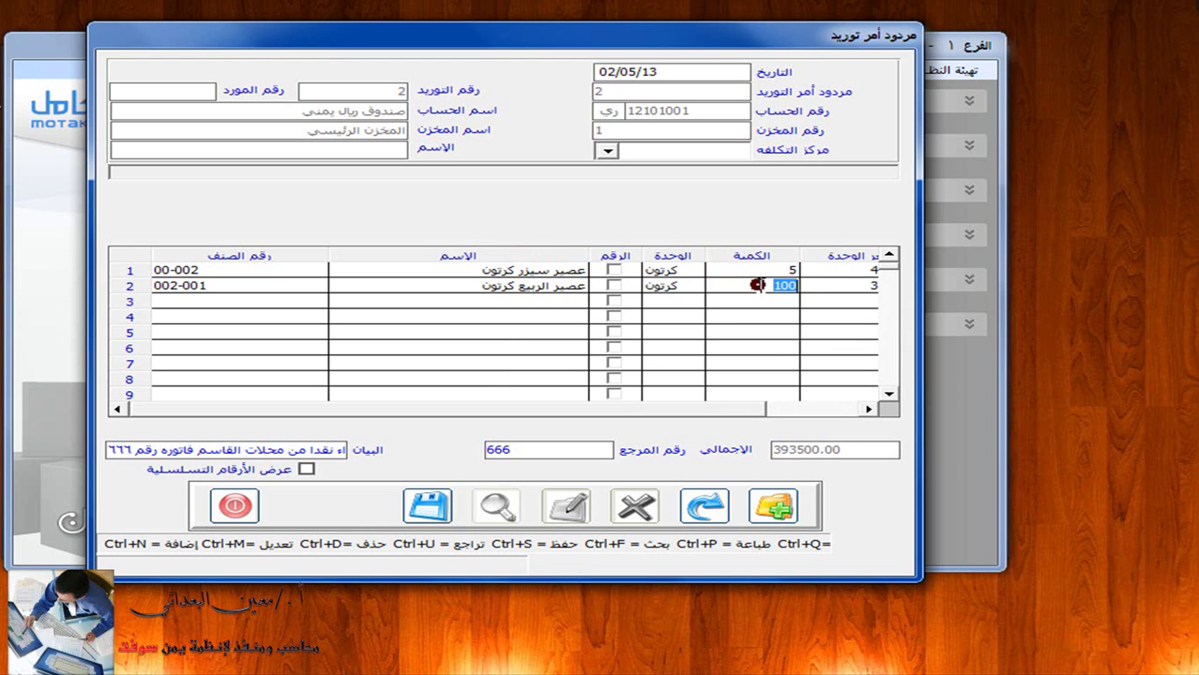
type("0")
Step: Replace the return's description (البيان) with "مرتجع بسب انتهاء الصلاحيه" and save the supply order return
left_click(341, 449)
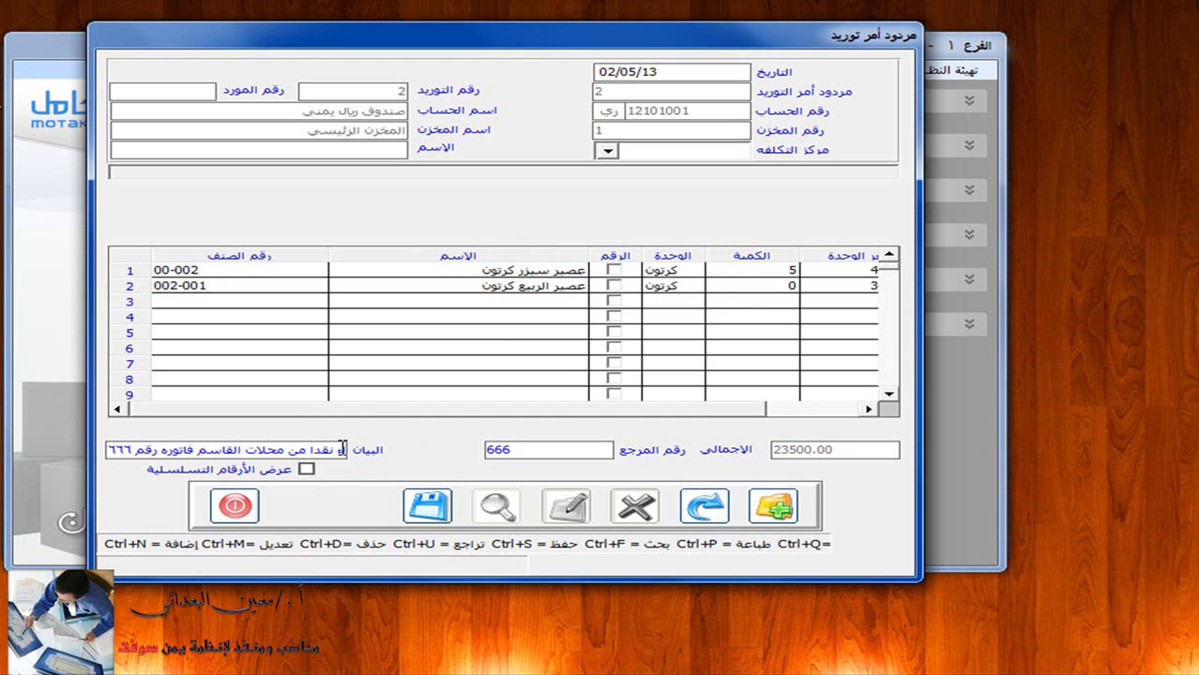
key("End")
key("BackSpace")
key("BackSpace")
key("BackSpace")
key("BackSpace")
key("BackSpace")
key("BackSpace")
key("BackSpace")
key("BackSpace")
key("BackSpace")
key("BackSpace")
key("BackSpace")
key("BackSpace")
key("BackSpace")
key("BackSpace")
key("BackSpace")
key("BackSpace")
key("BackSpace")
key("BackSpace")
key("BackSpace")
key("BackSpace")
type("مرتجع بسبب ان")
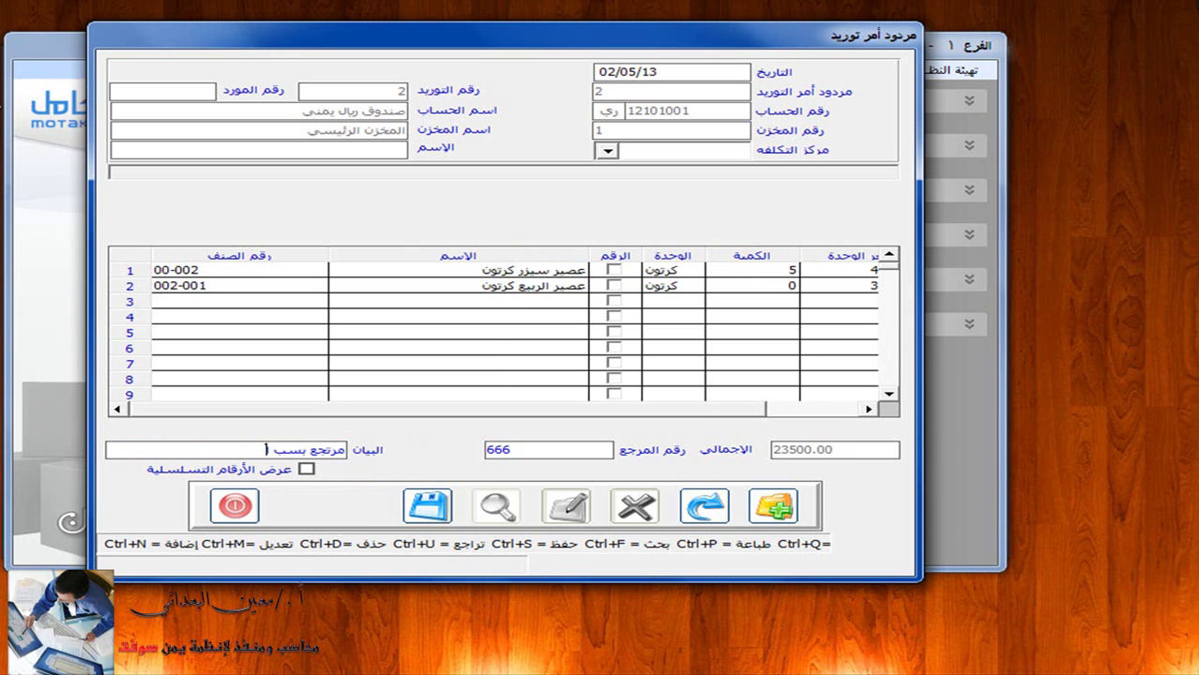
type("تهاء أ")
left_click(424, 511)
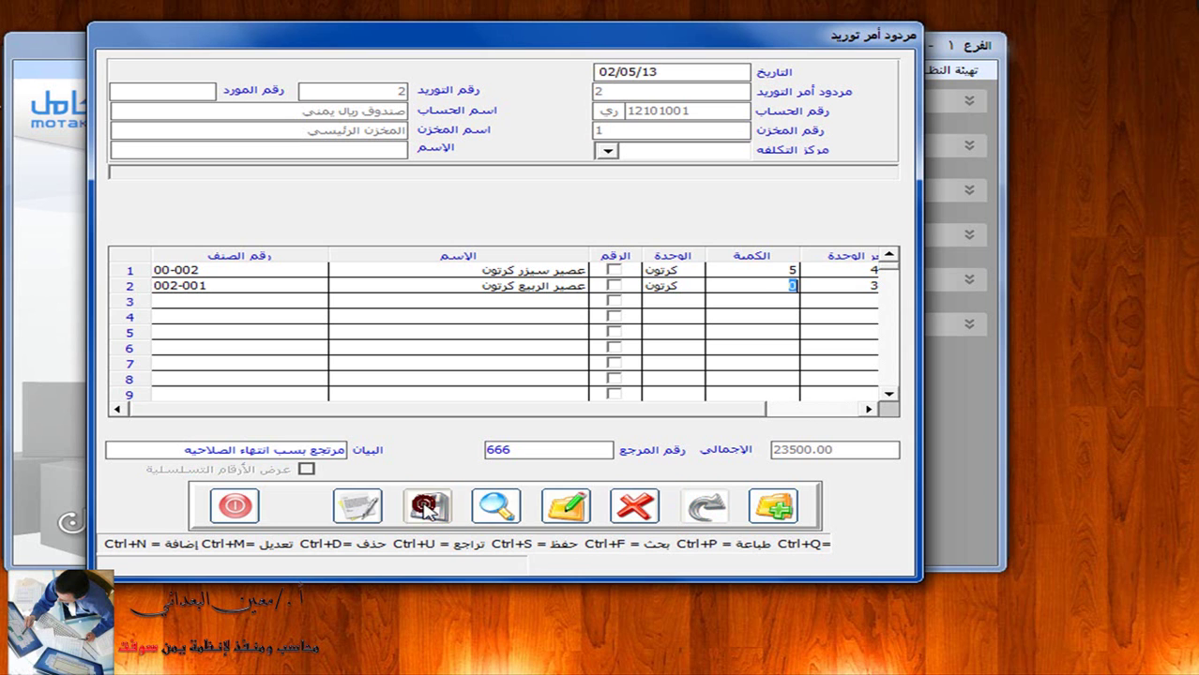
Step: Close the return form, leave inventory management and open the supply order returns posting form in the General Ledger
left_click(235, 507)
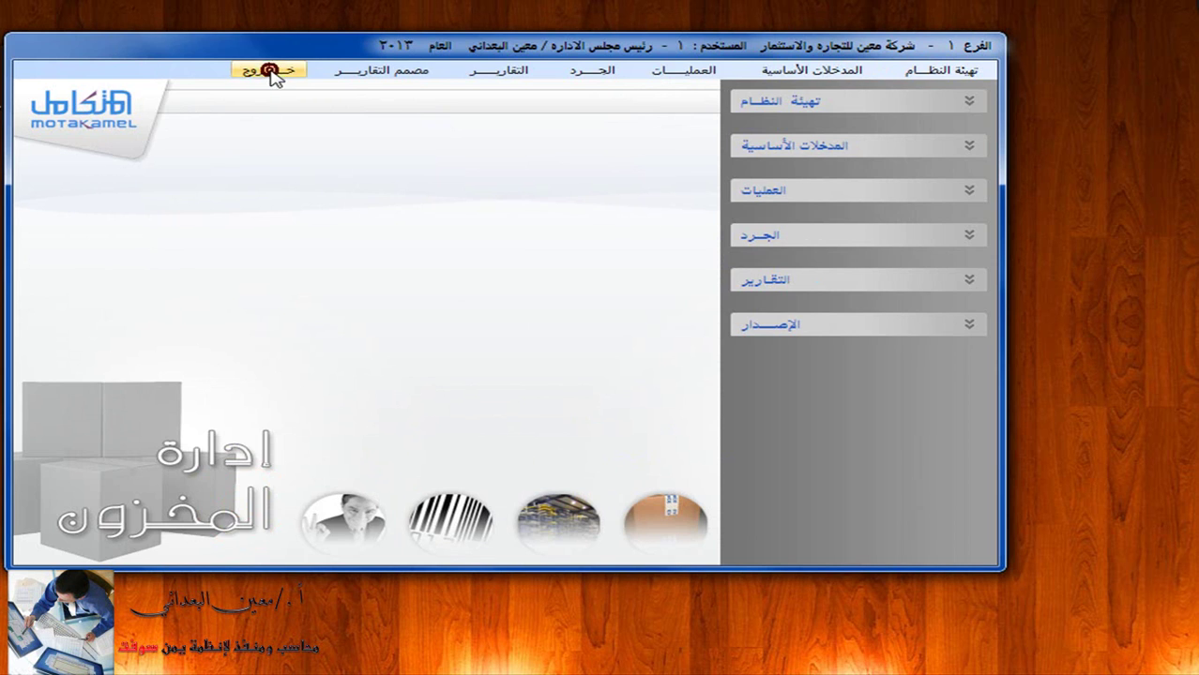
left_click(269, 70)
left_click(943, 194)
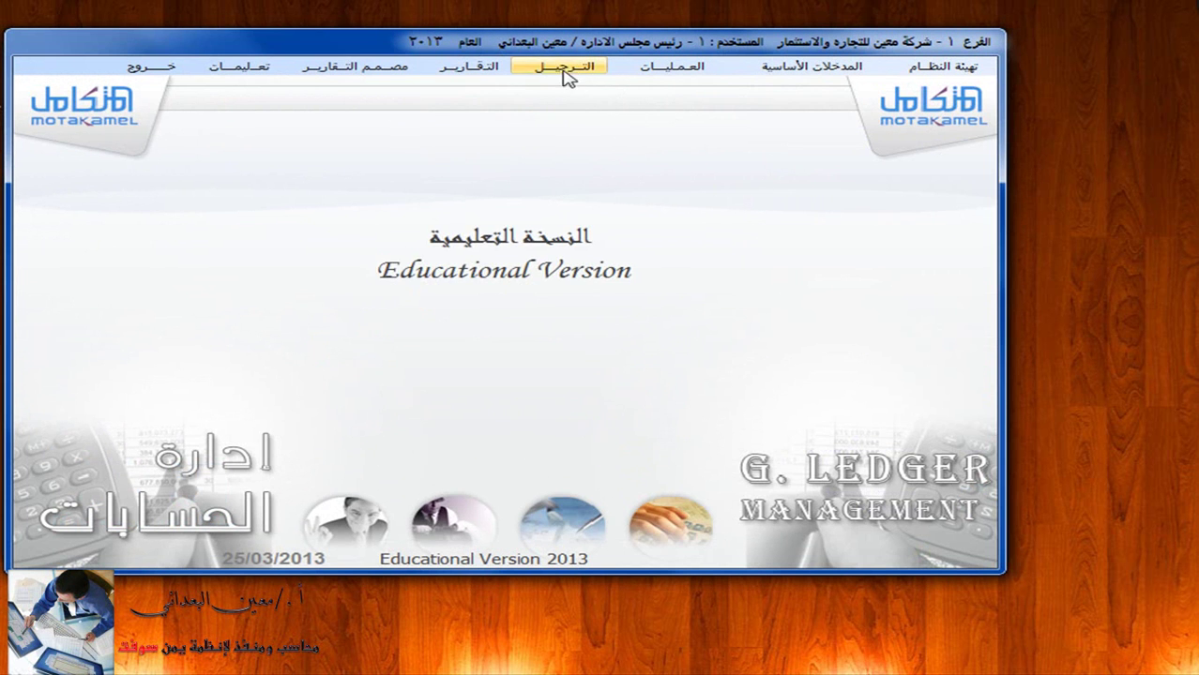
left_click(563, 68)
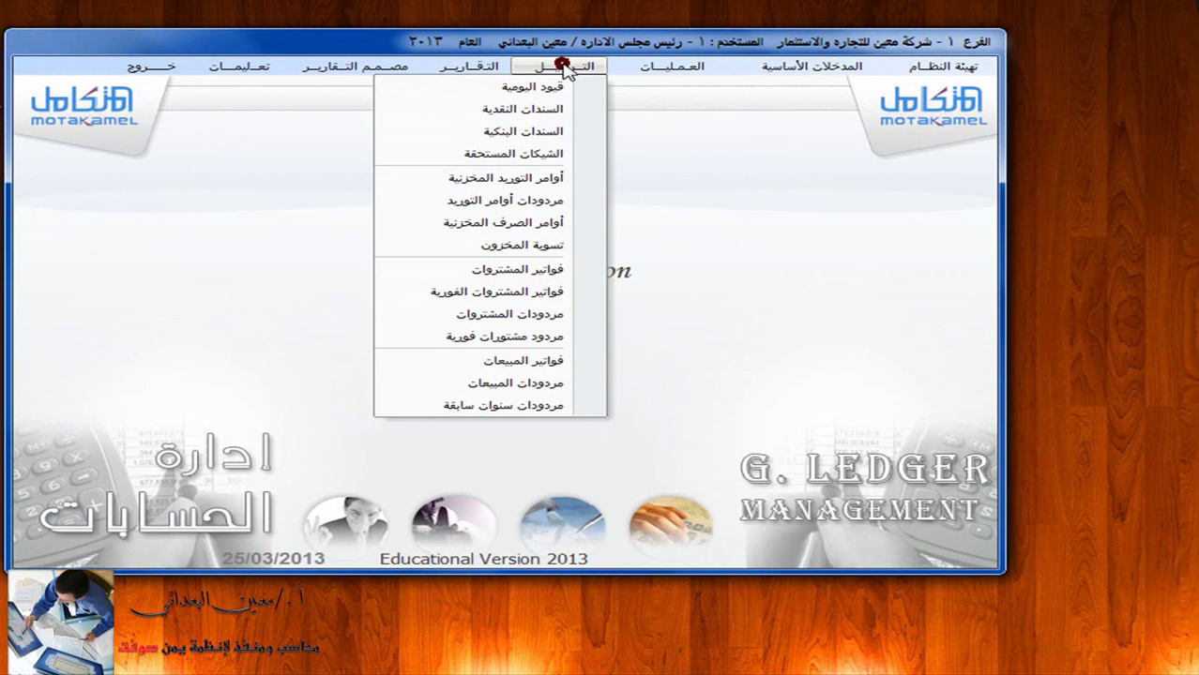
left_click(541, 208)
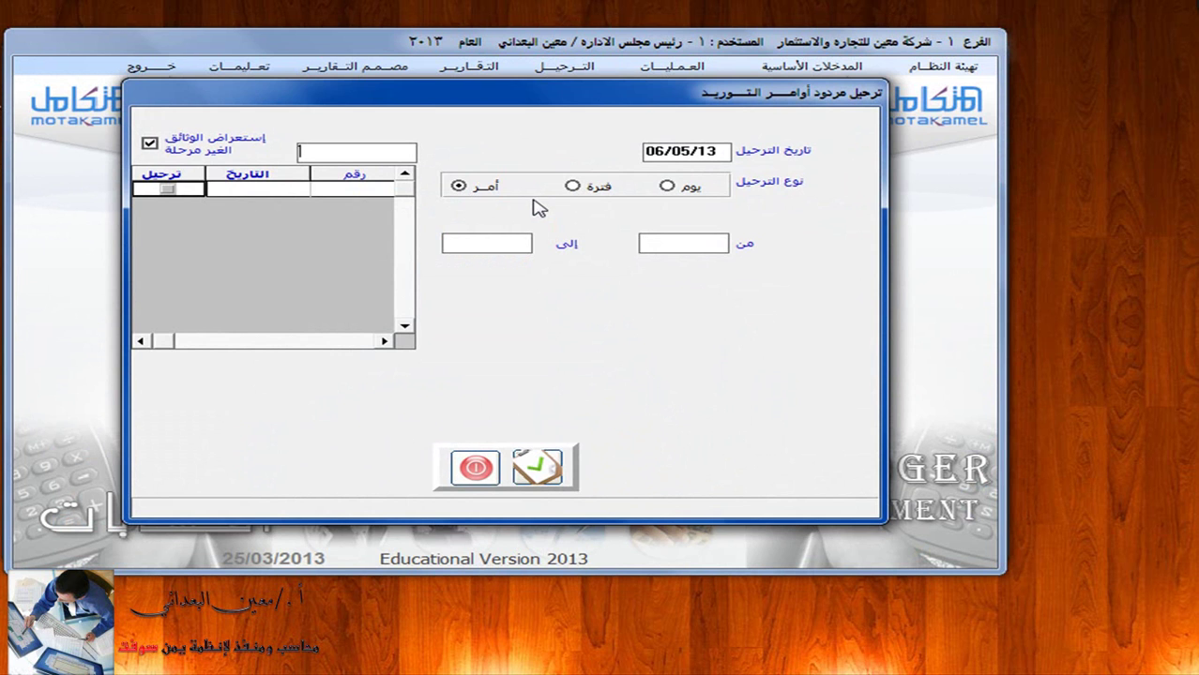
Step: Try to post supply order return 2 using the single-order (أمر) posting type, and close the posting form
left_click(460, 186)
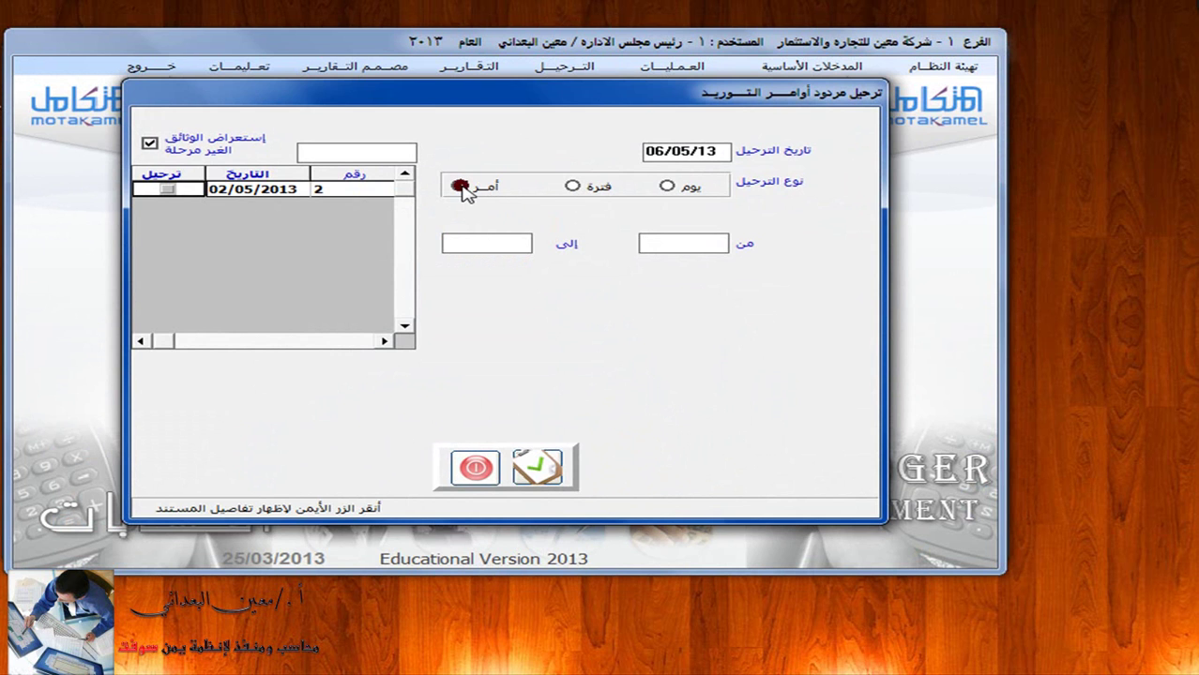
left_click(168, 191)
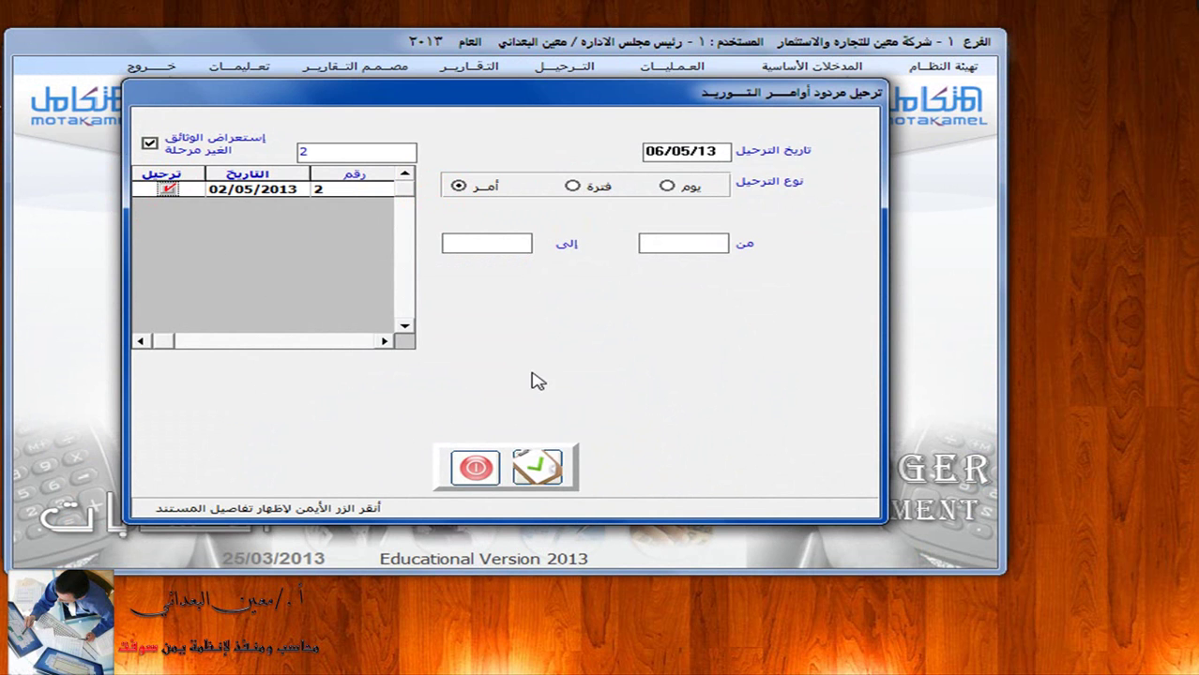
left_click(540, 467)
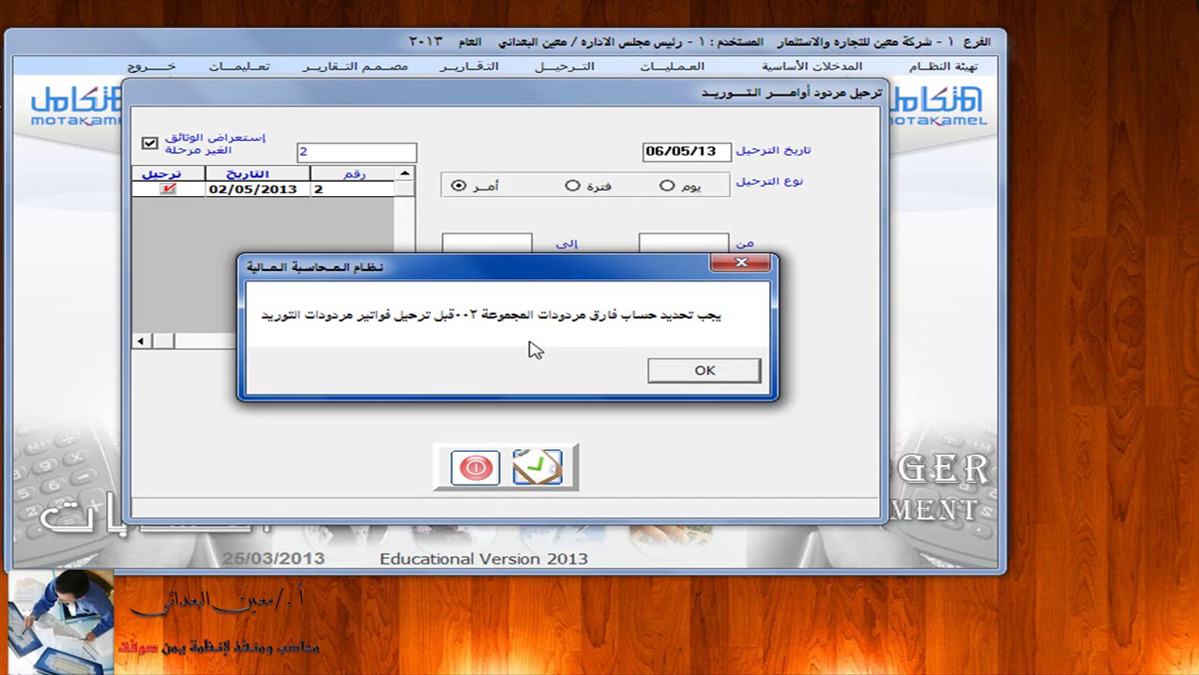
left_click(704, 374)
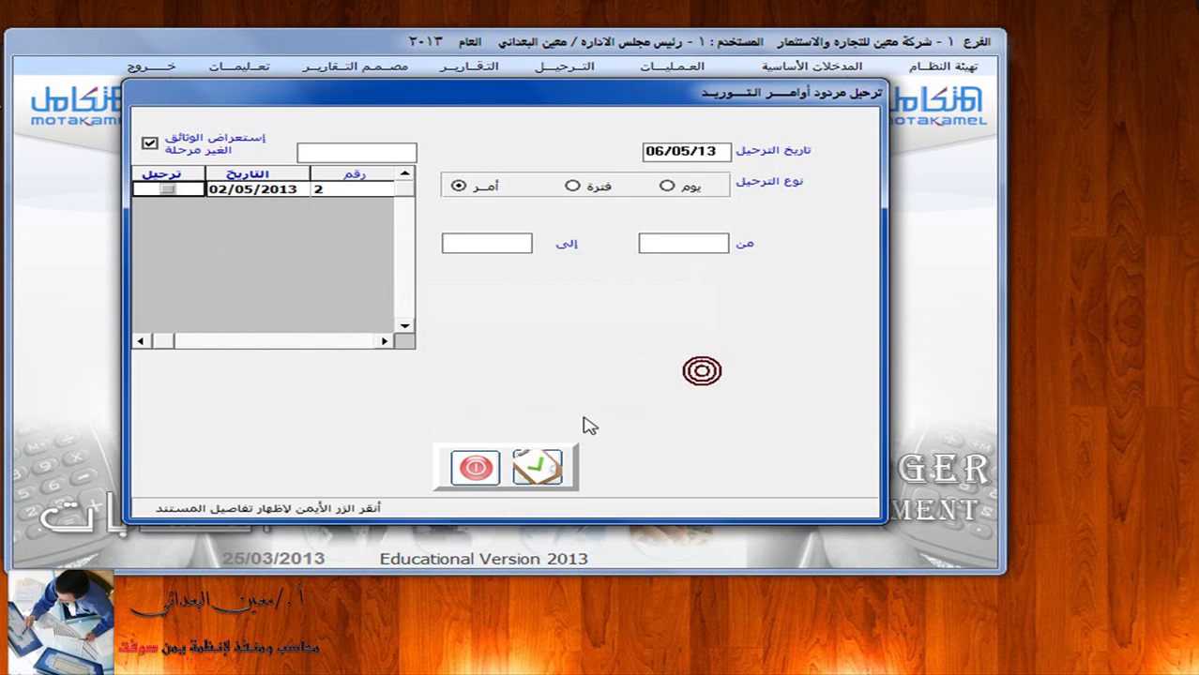
left_click(475, 469)
Step: Examine the chart of accounts under expense group 311 for the purchase returns difference account (فارق مردودات المشتريات), and close the chart
left_click(792, 67)
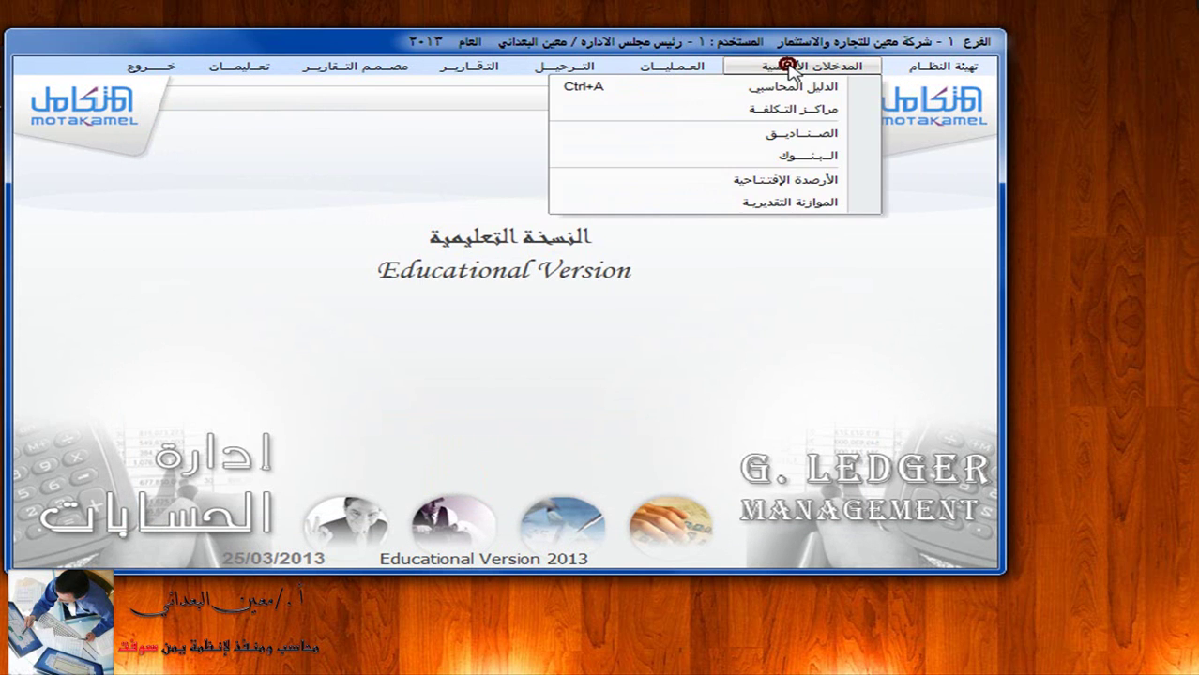
left_click(781, 87)
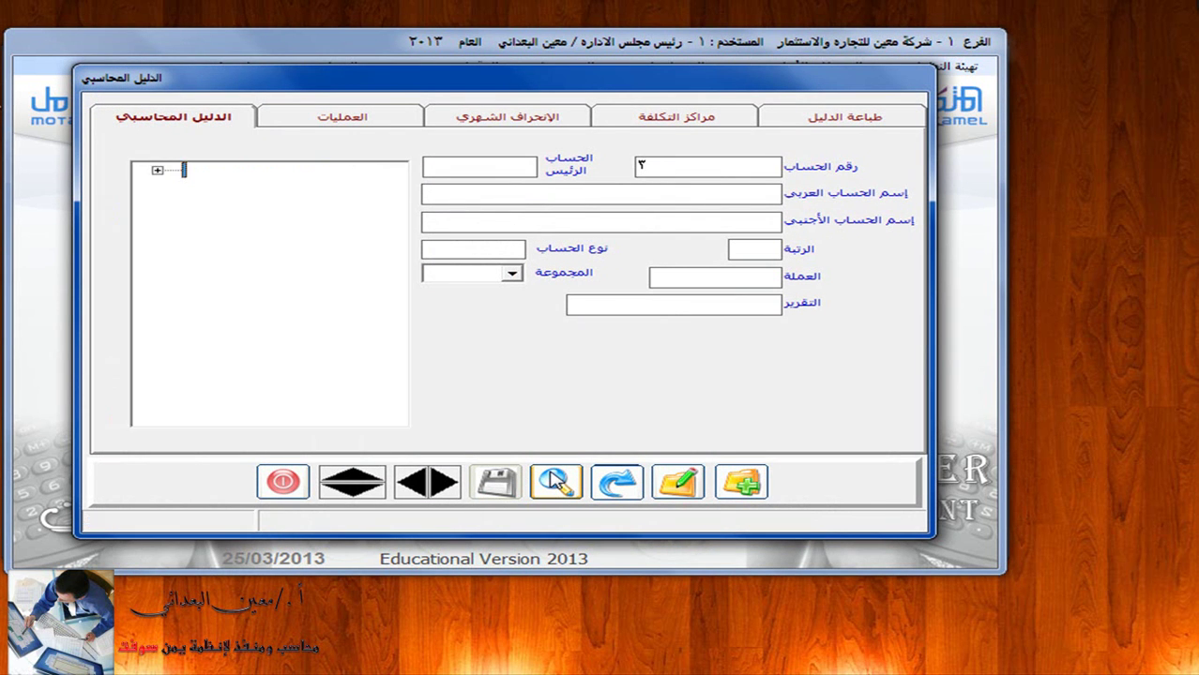
left_click(156, 170)
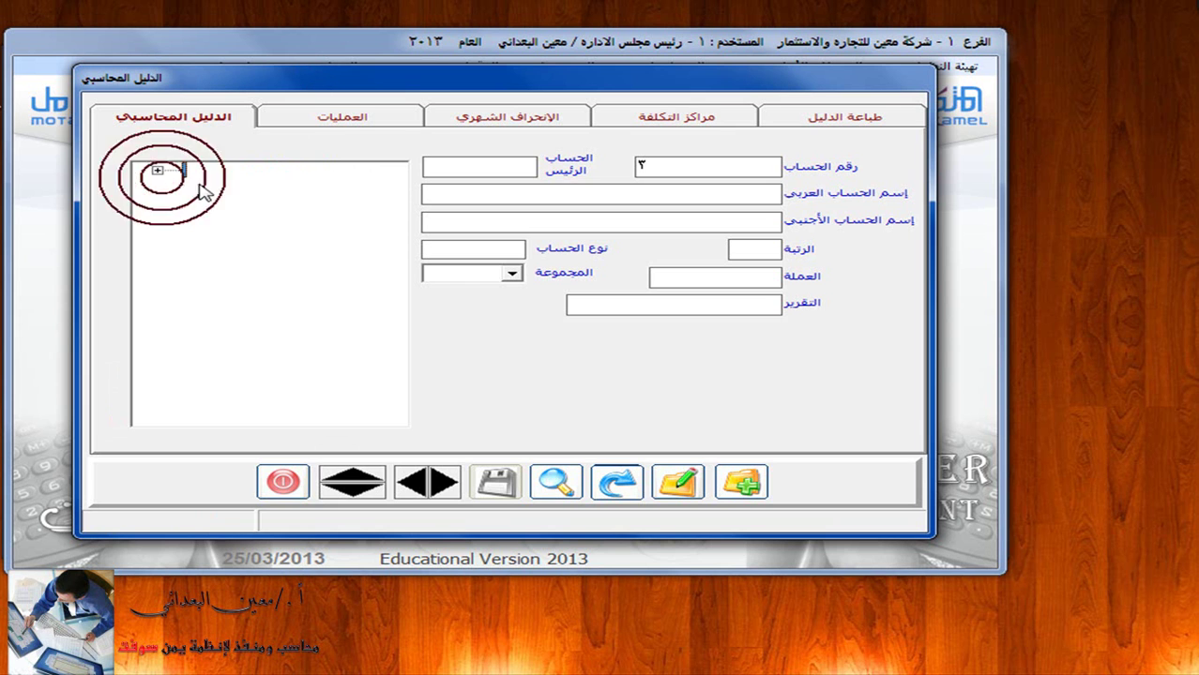
left_click(207, 185)
left_click(247, 201)
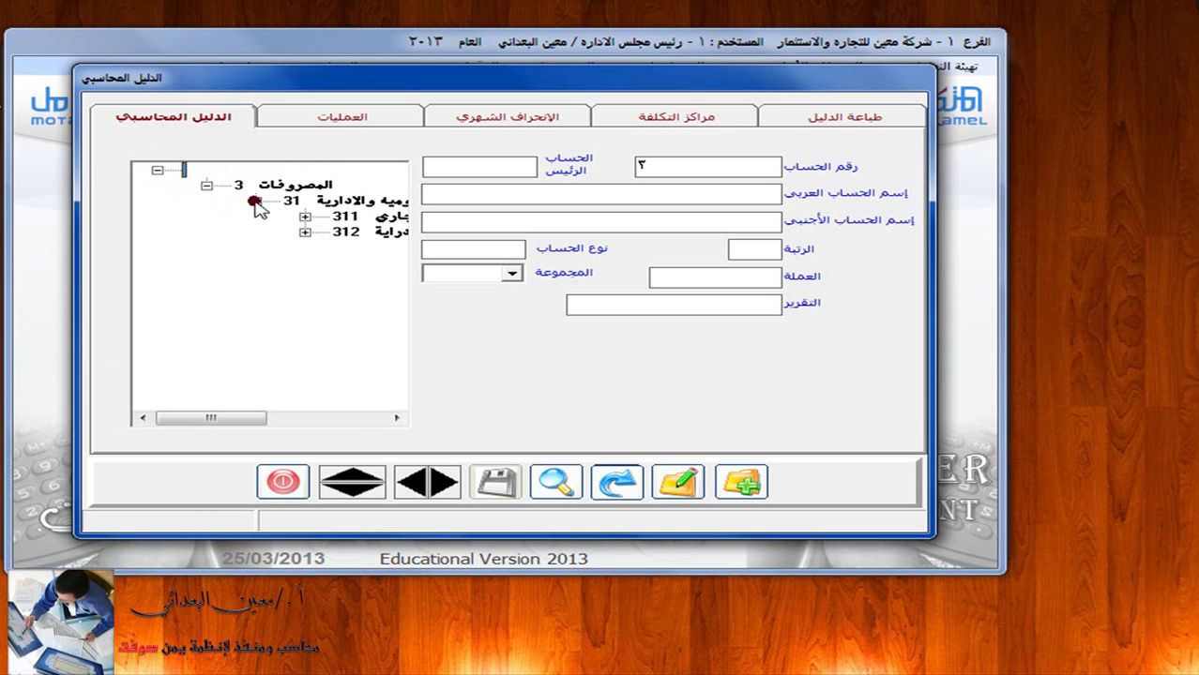
left_click(222, 418)
left_click_drag(223, 419, 286, 418)
left_click(148, 215)
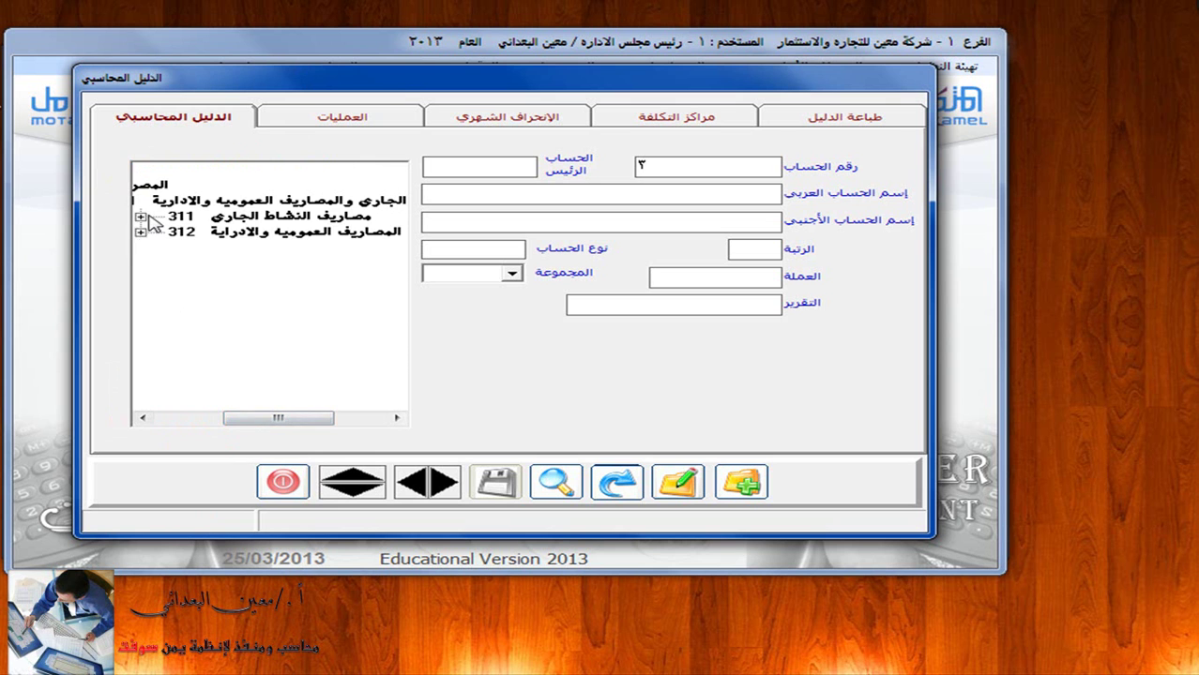
mouse_move(255, 422)
left_mouse_down()
mouse_move(292, 427)
mouse_move(259, 421)
left_mouse_up()
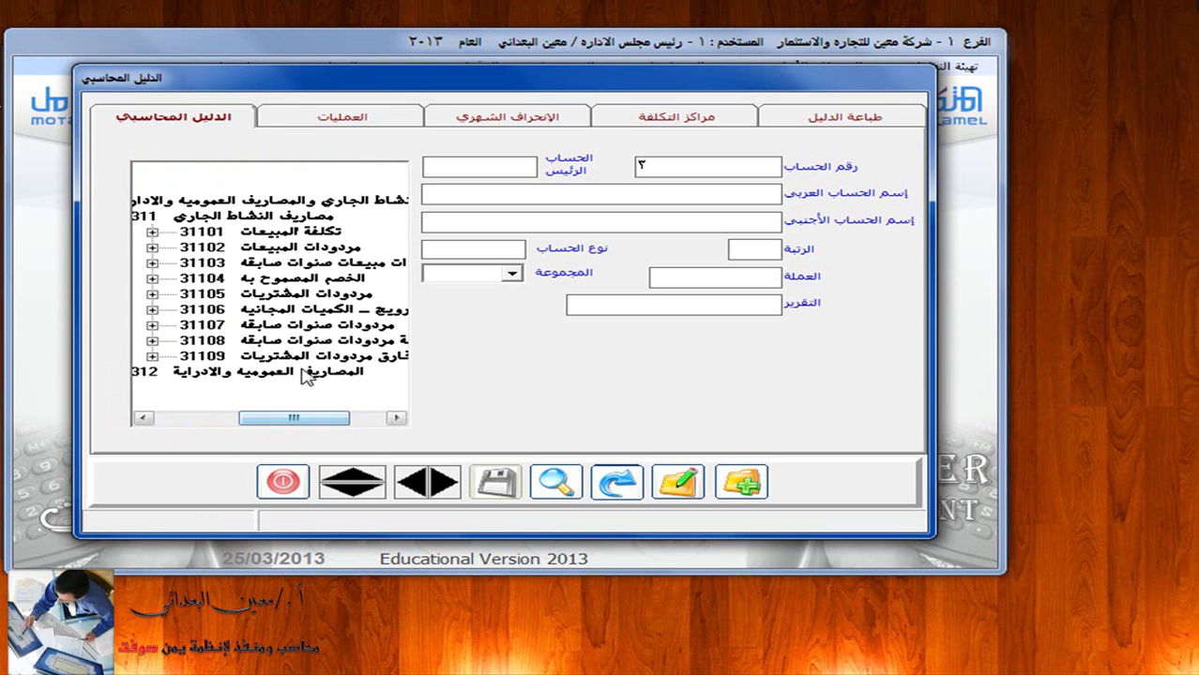
left_click(151, 357)
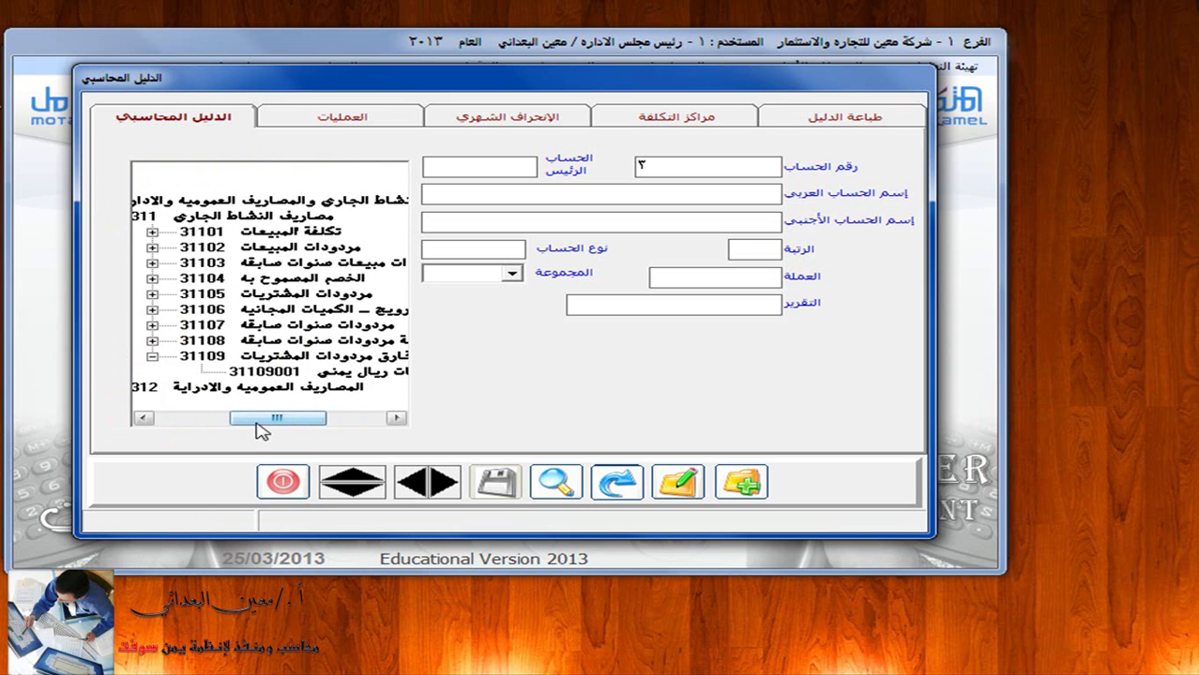
left_click_drag(260, 419, 285, 419)
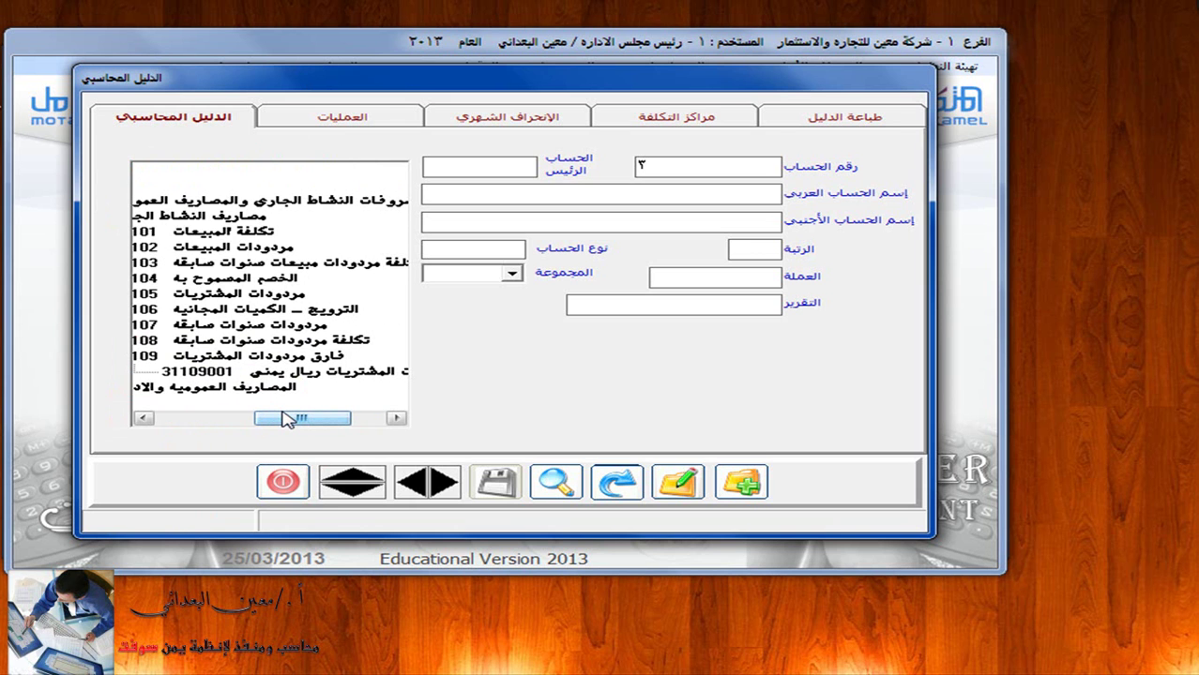
left_click(282, 481)
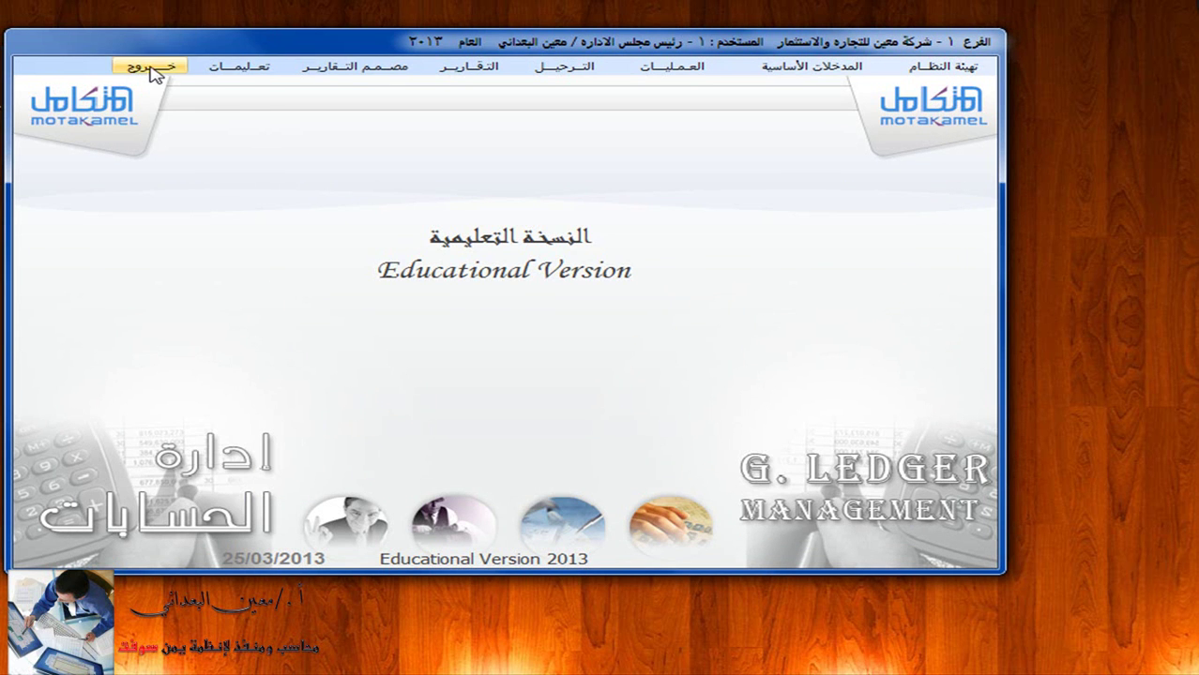
Step: Switch to inventory management and open item group 002 (مجموعة العصائر) for editing in the main groups data
left_click(150, 67)
left_click(938, 374)
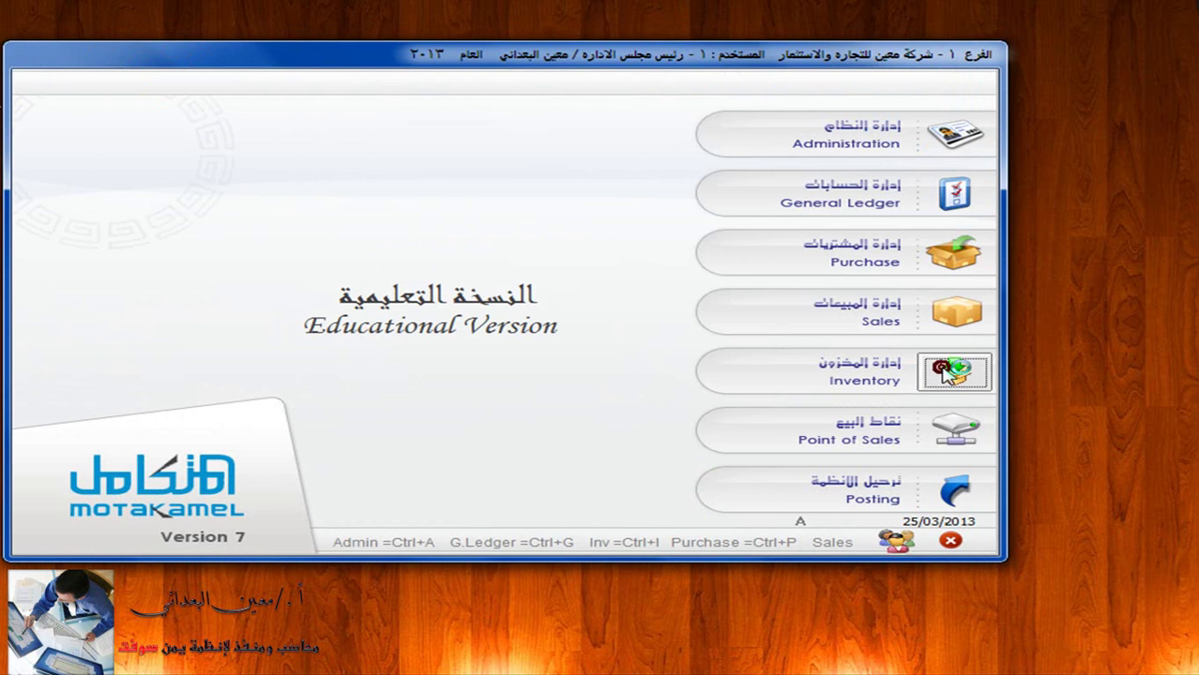
left_click(775, 72)
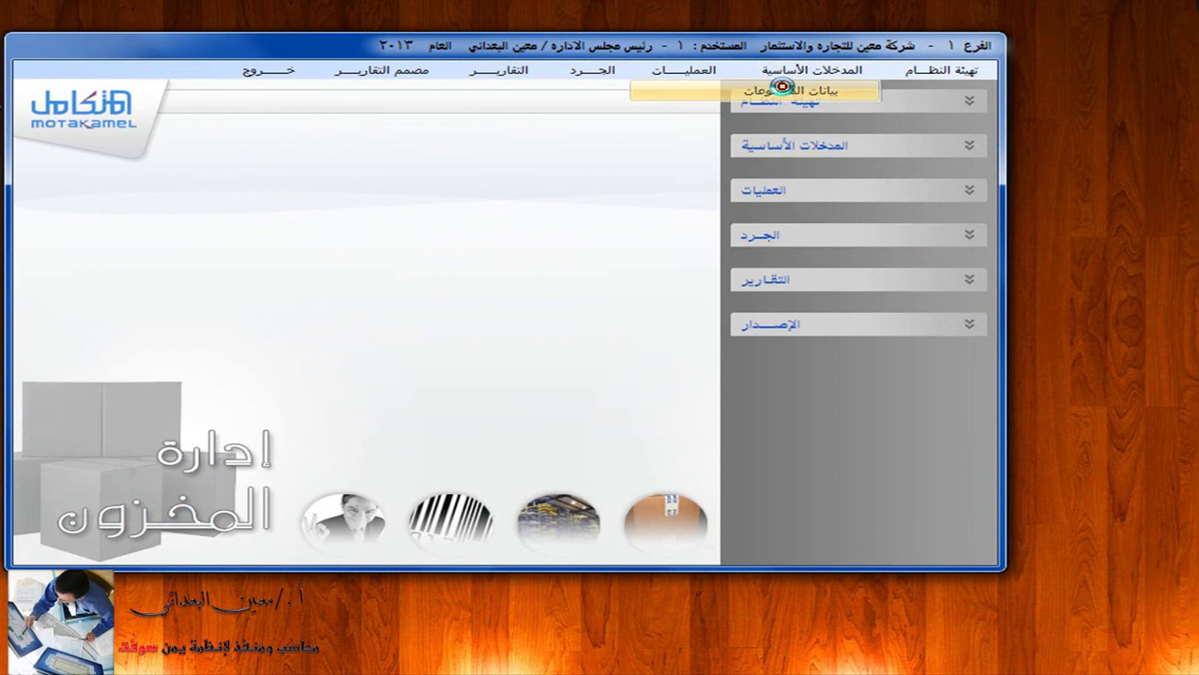
left_click(786, 90)
left_click(522, 490)
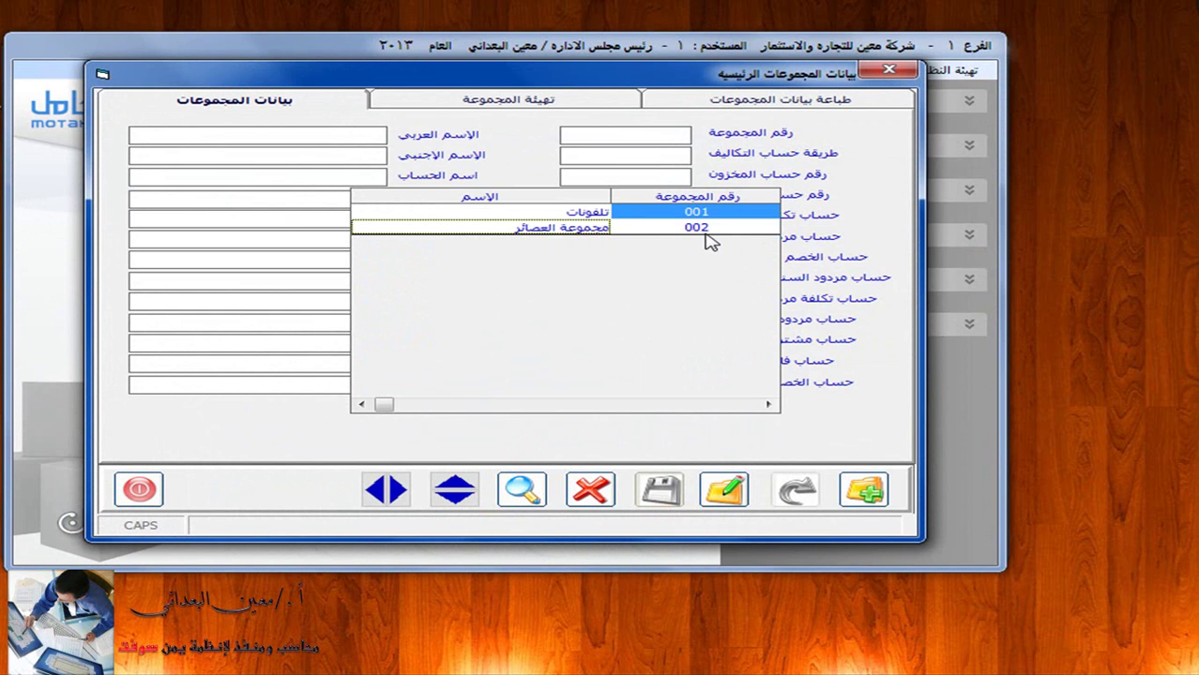
double_click(556, 236)
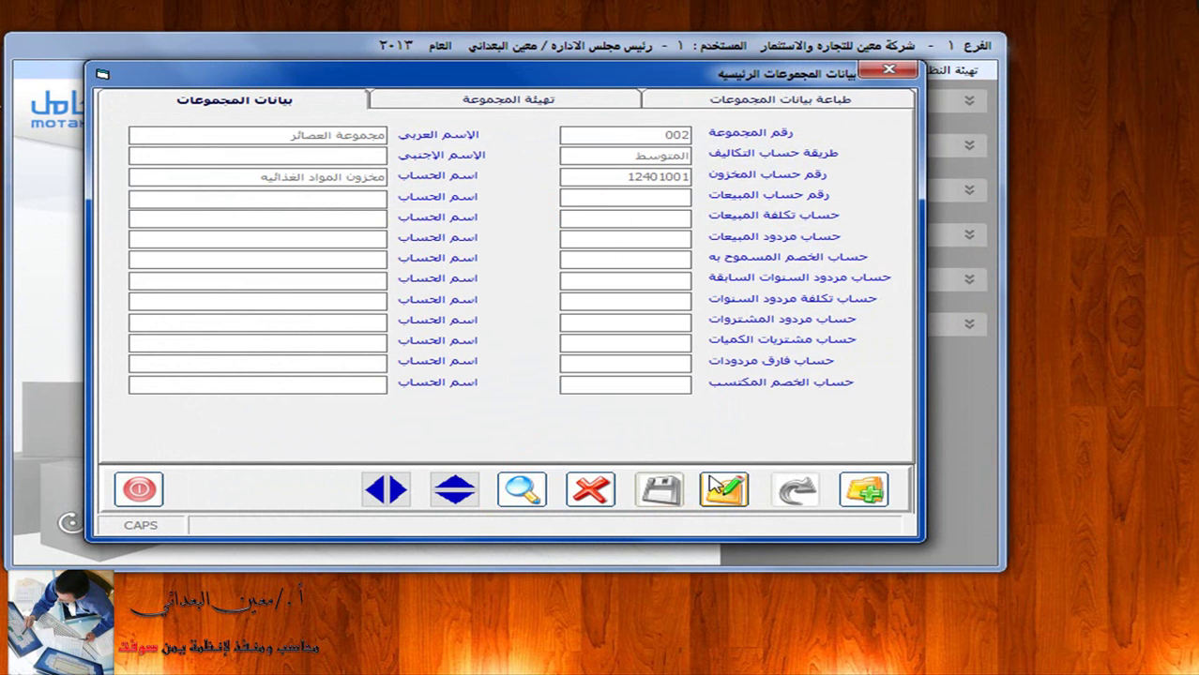
left_click(728, 496)
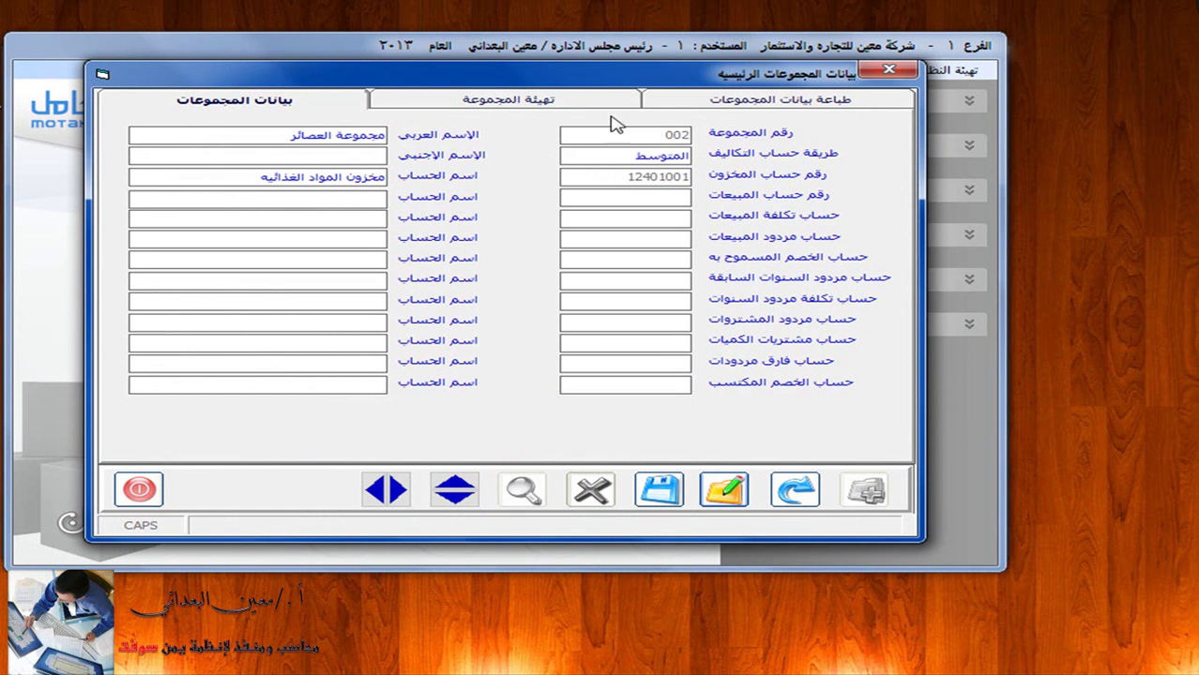
Step: Set group 002's returns difference account (حساب فارق مردودات) to 31109001 and save the group
left_click(658, 361)
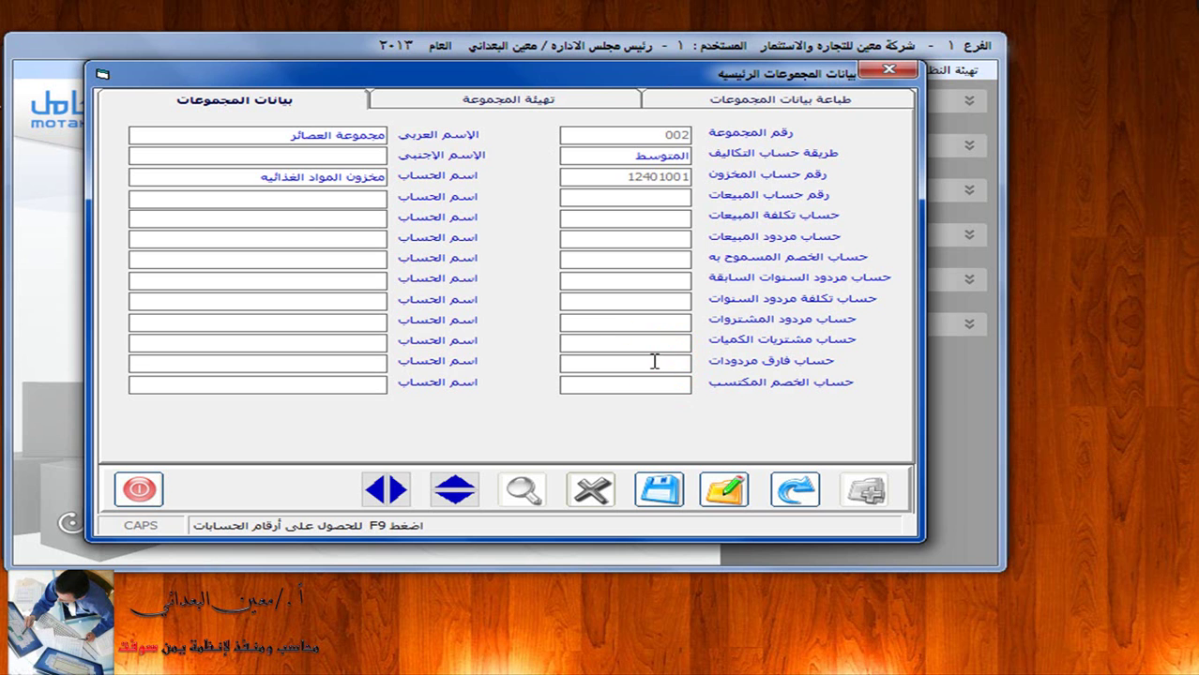
key("F9")
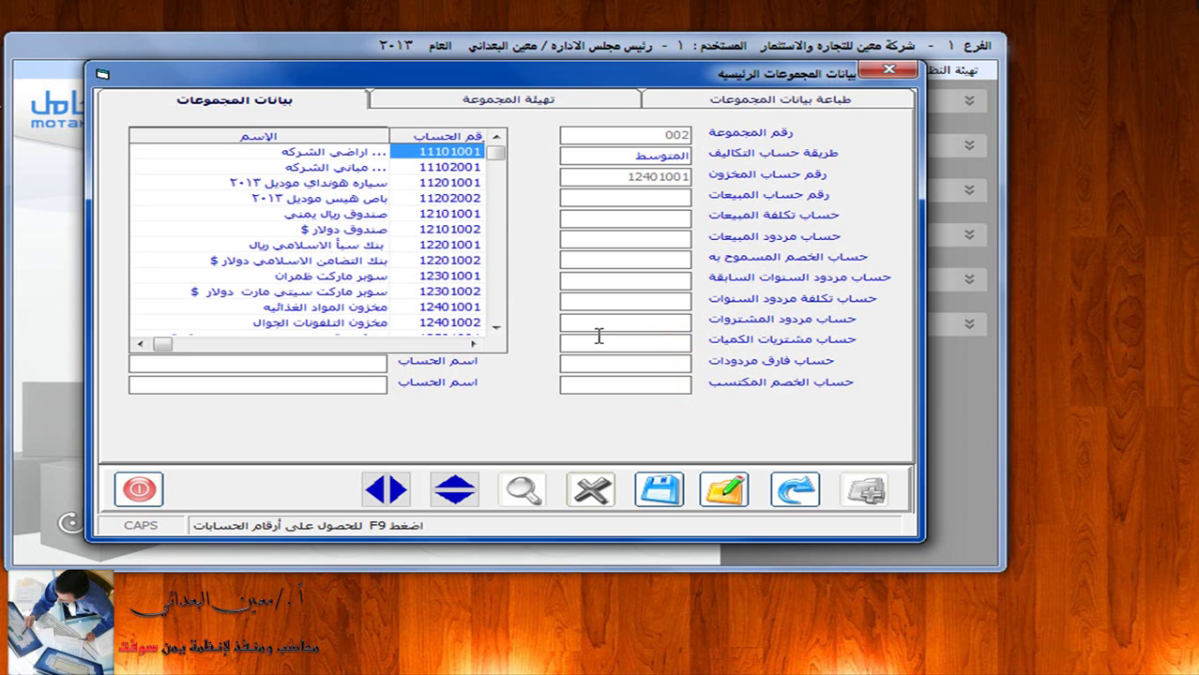
left_click(661, 362)
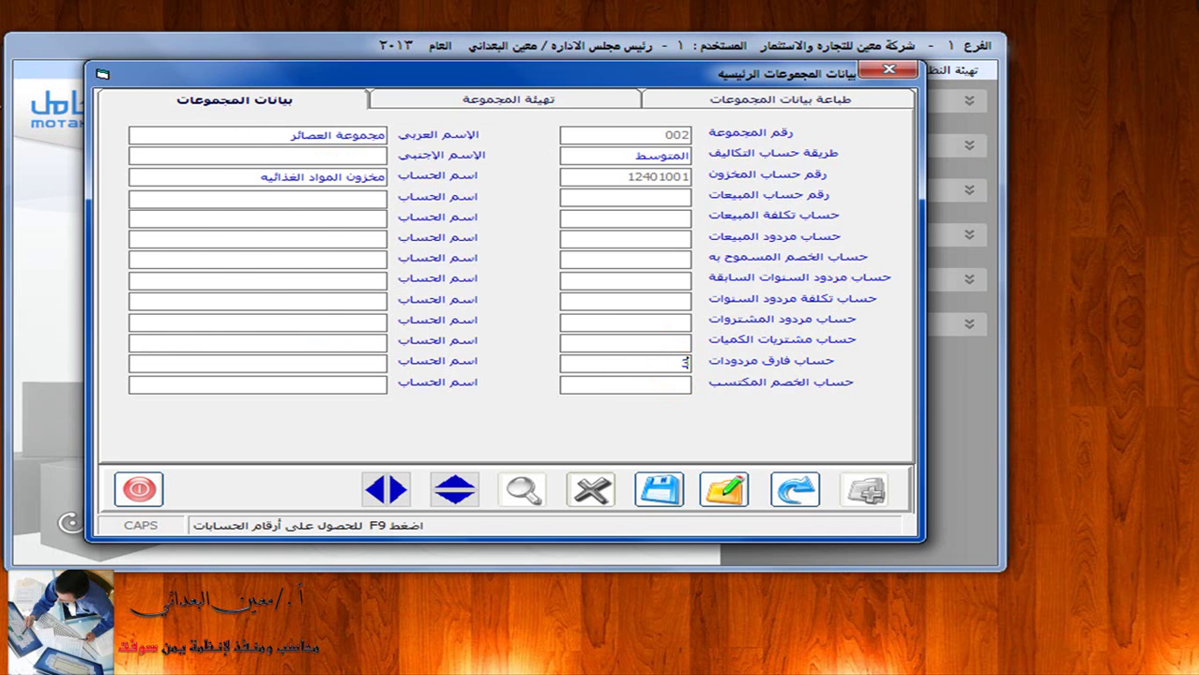
type("3")
key("F9")
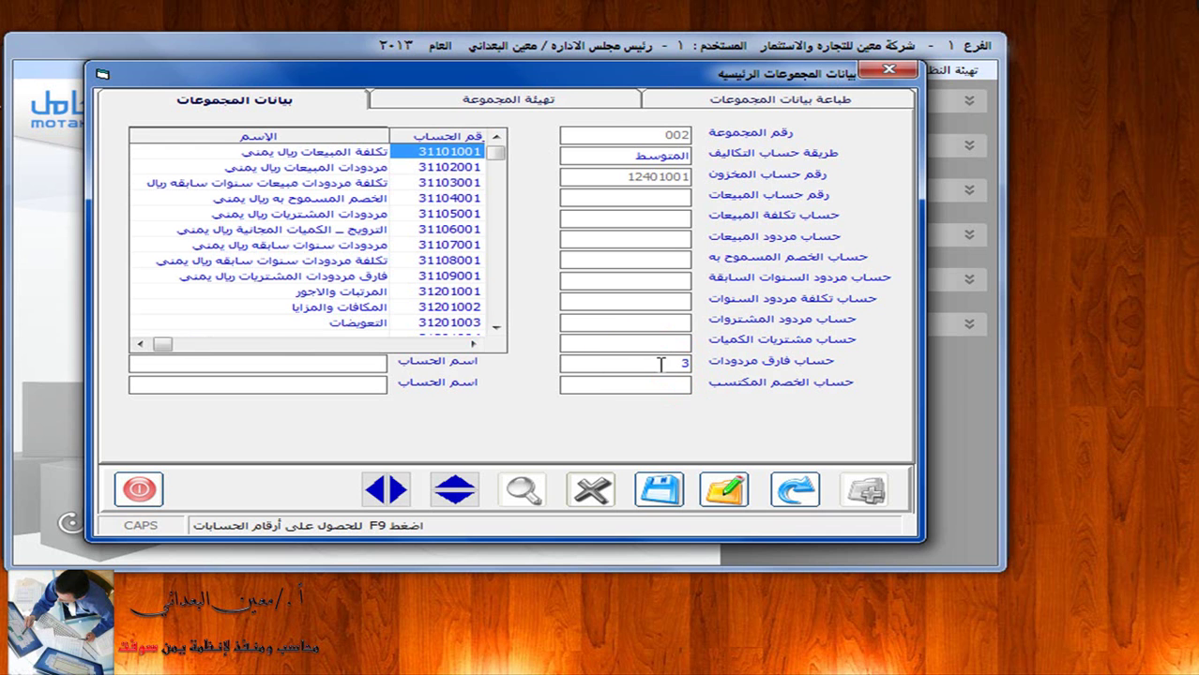
double_click(373, 283)
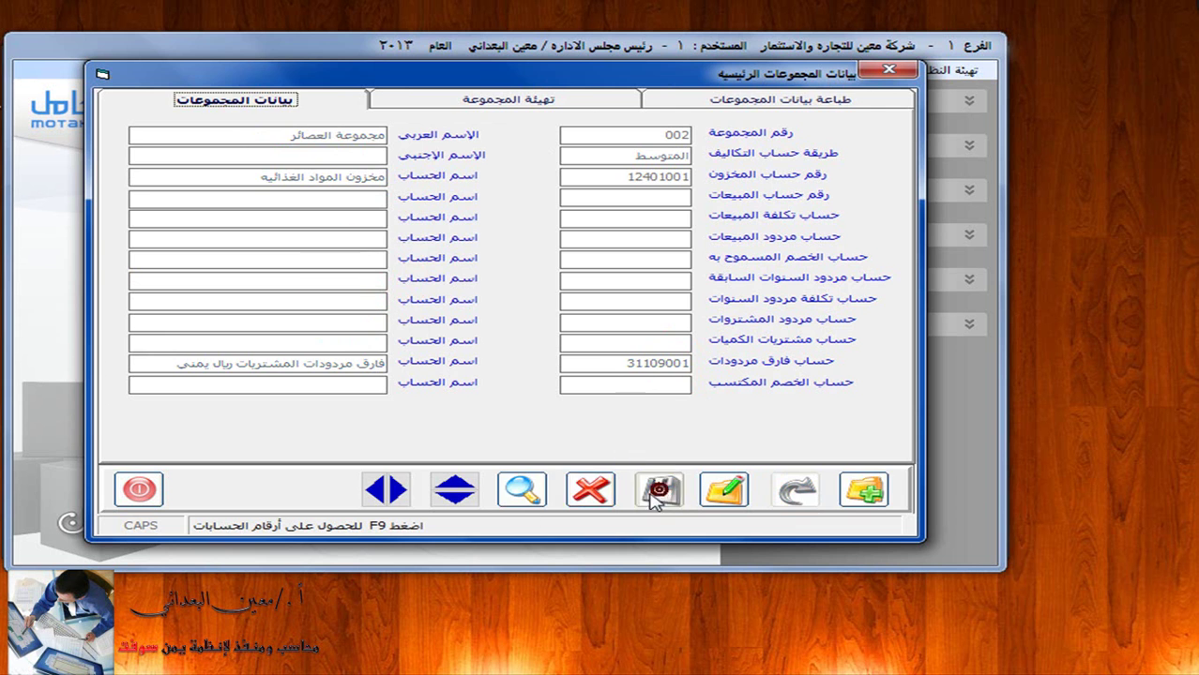
Step: Close the group data, switch to the General Ledger and open the posting form for supply order returns (مردودات أوامر التوريد)
left_click(139, 488)
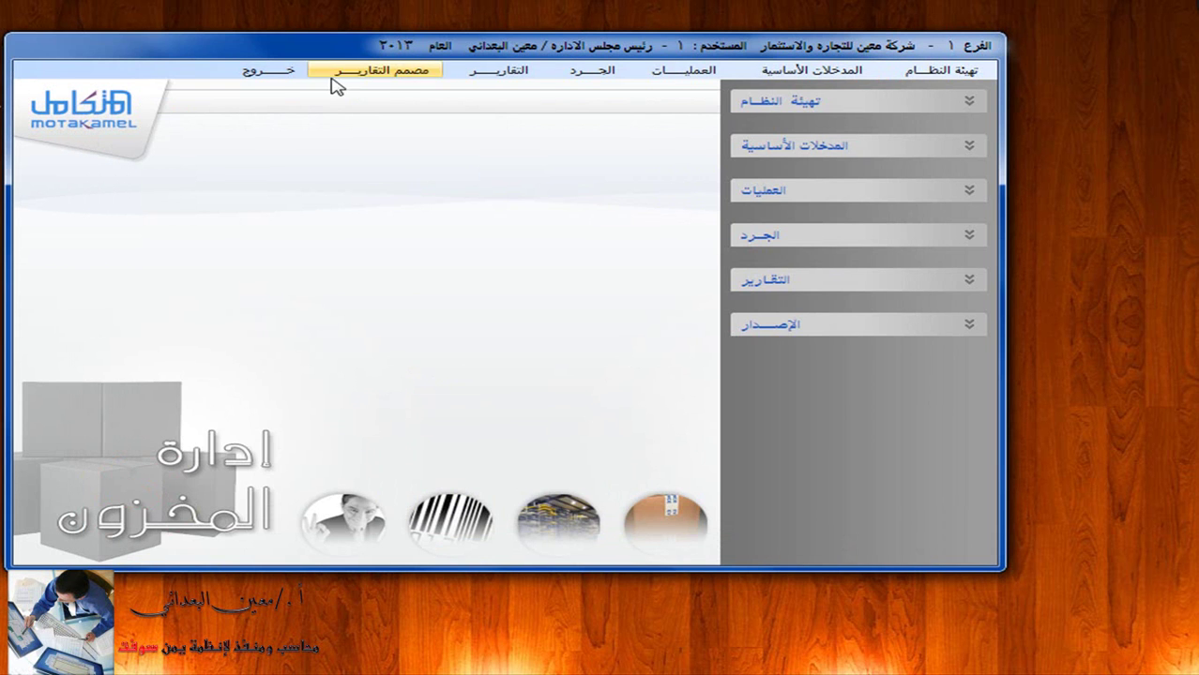
left_click(269, 73)
left_click(949, 196)
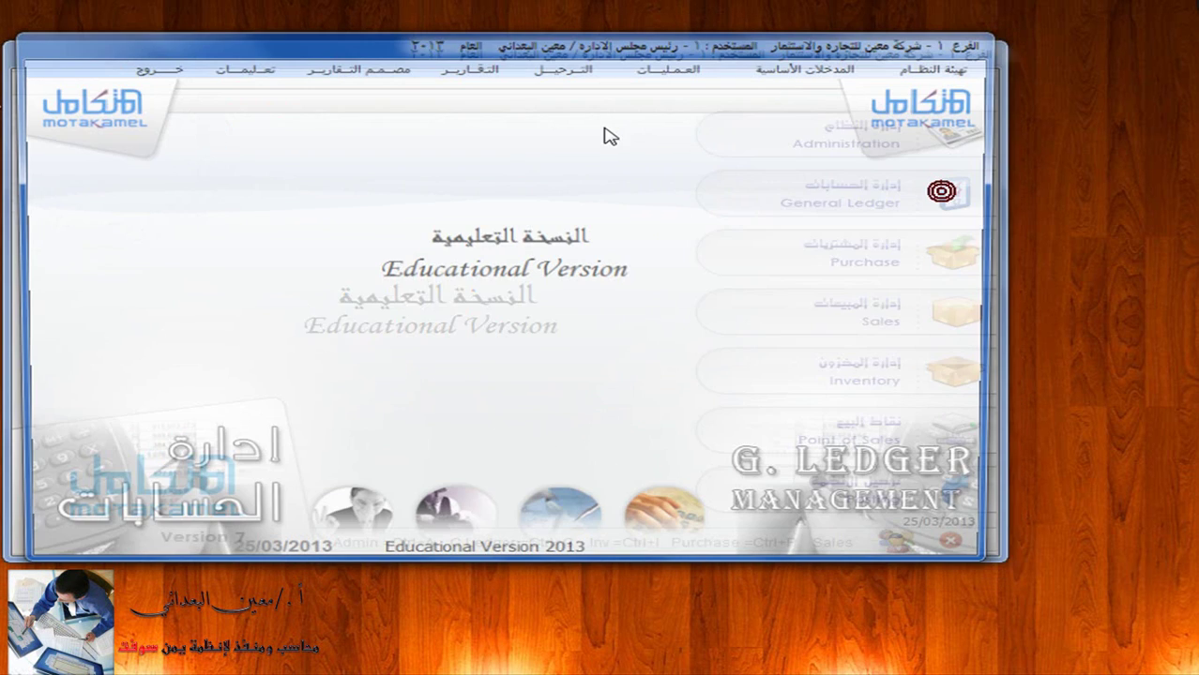
left_click(571, 68)
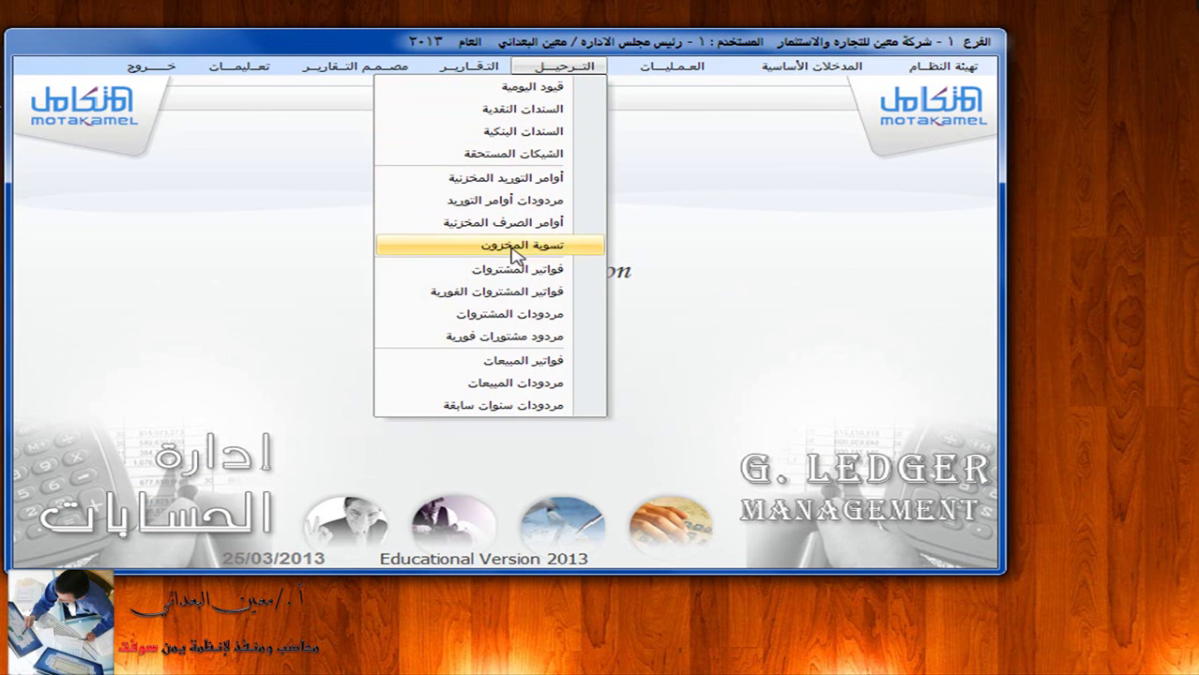
left_click(469, 200)
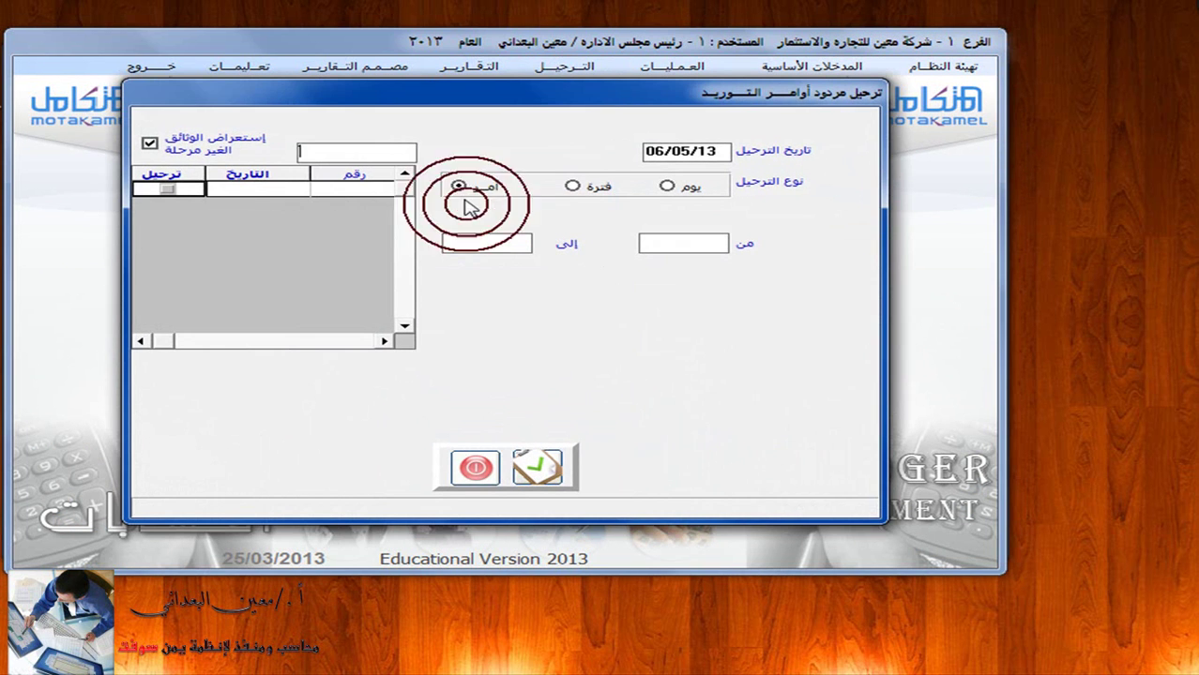
Step: Post supply order return 2 using the single-order (أمر) posting type and close the posting form
left_click(460, 186)
left_click(167, 188)
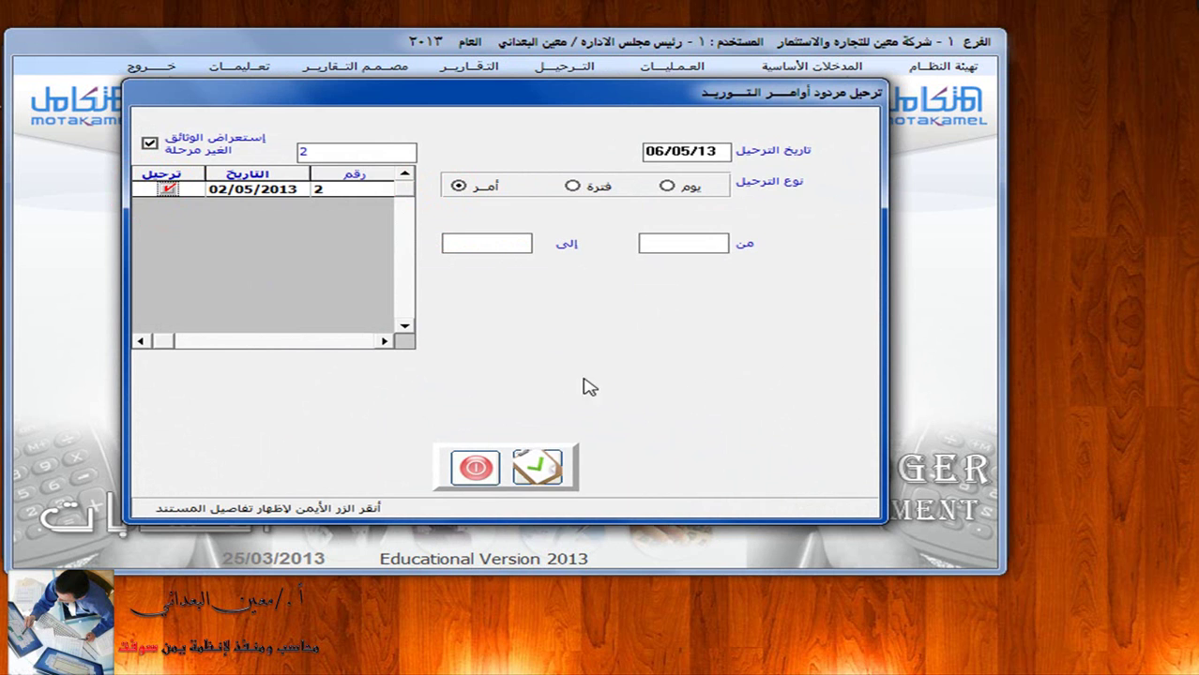
left_click(537, 467)
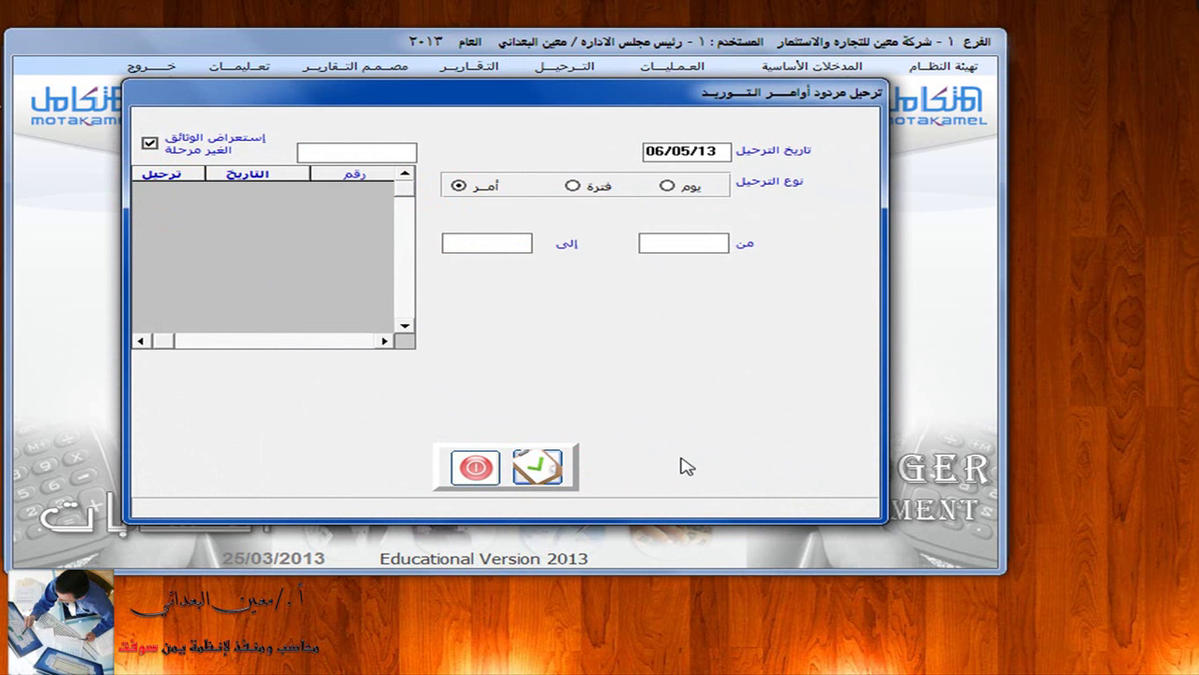
left_click(475, 467)
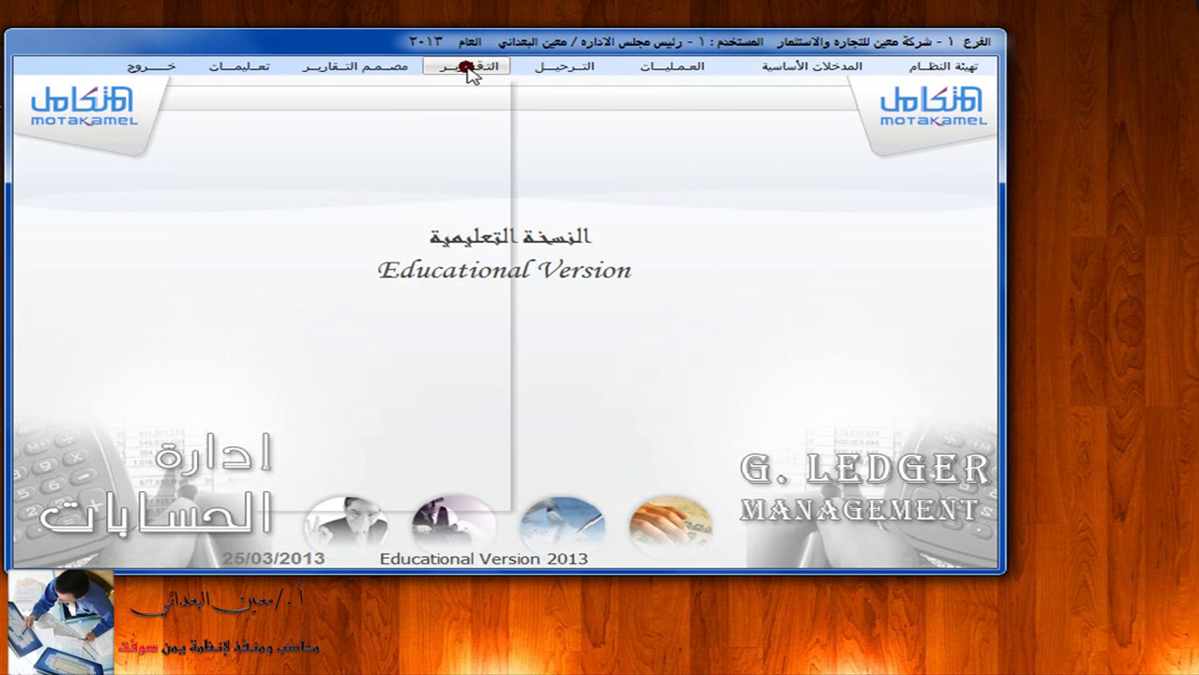
Step: View the general journal (اليومية العامة) report for document type مردود أوامر توريد مخزنية, and close the report form
left_click(467, 66)
left_click(405, 402)
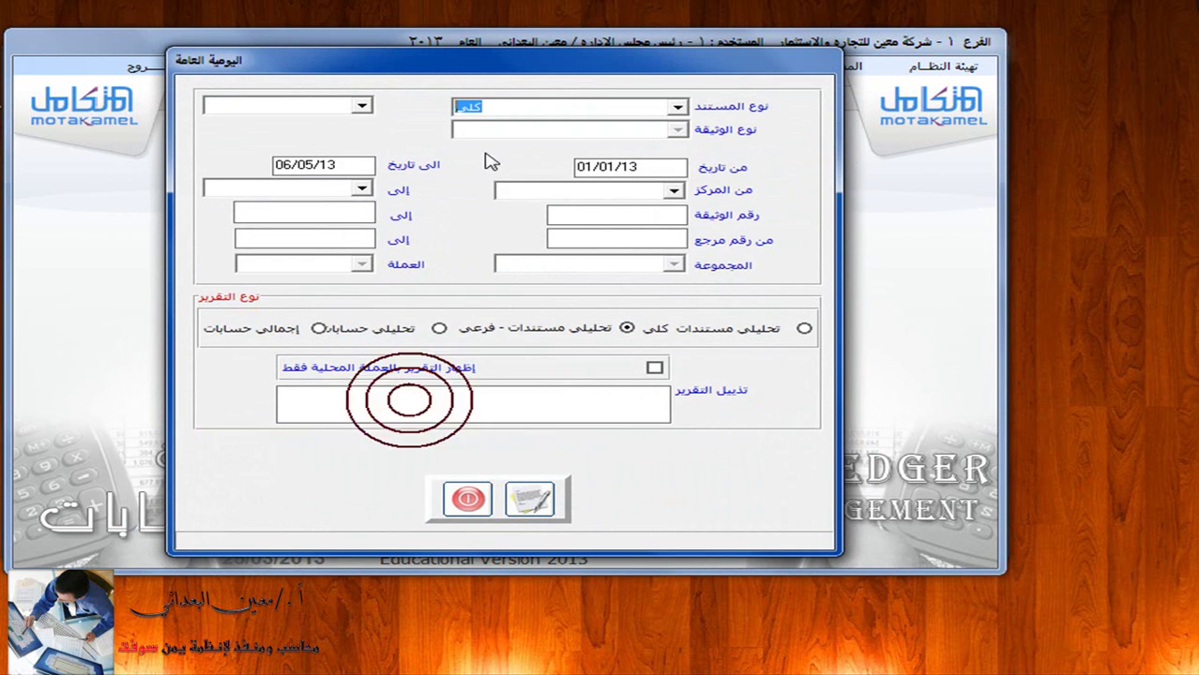
left_click(675, 108)
left_click(679, 212)
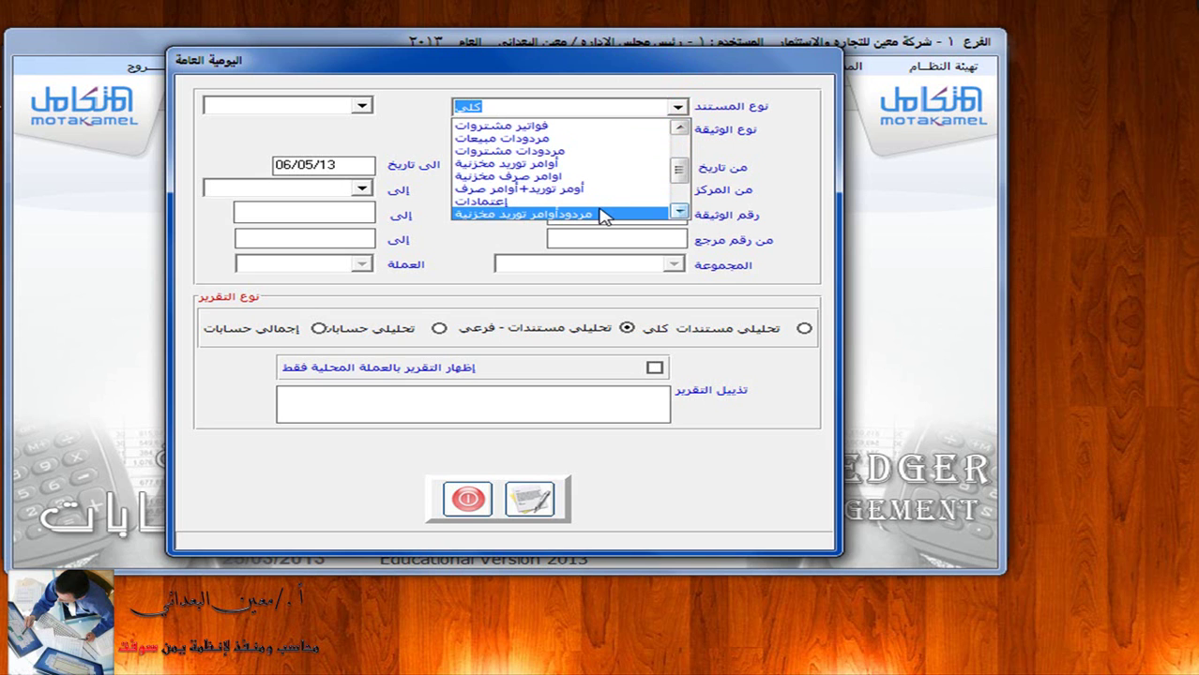
left_click(601, 215)
left_click(531, 498)
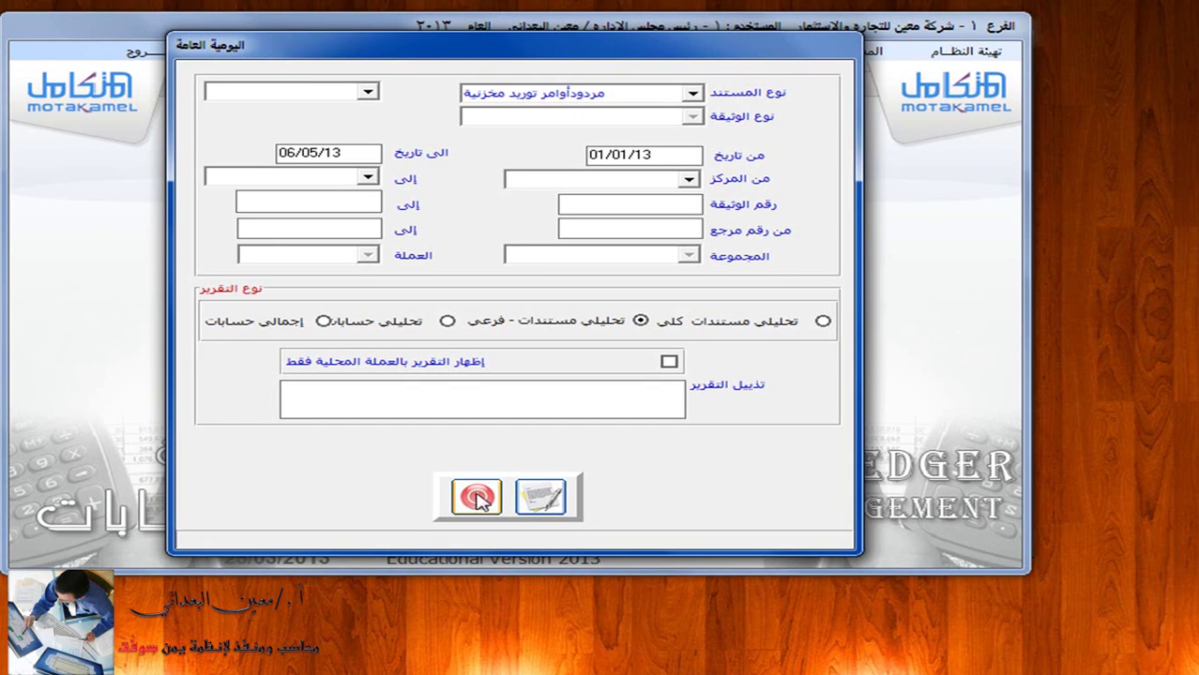
left_click(476, 497)
Step: Switch to inventory management, look up the saved supply order return 1 (مردود أمر توريد), and close the form
left_click(160, 55)
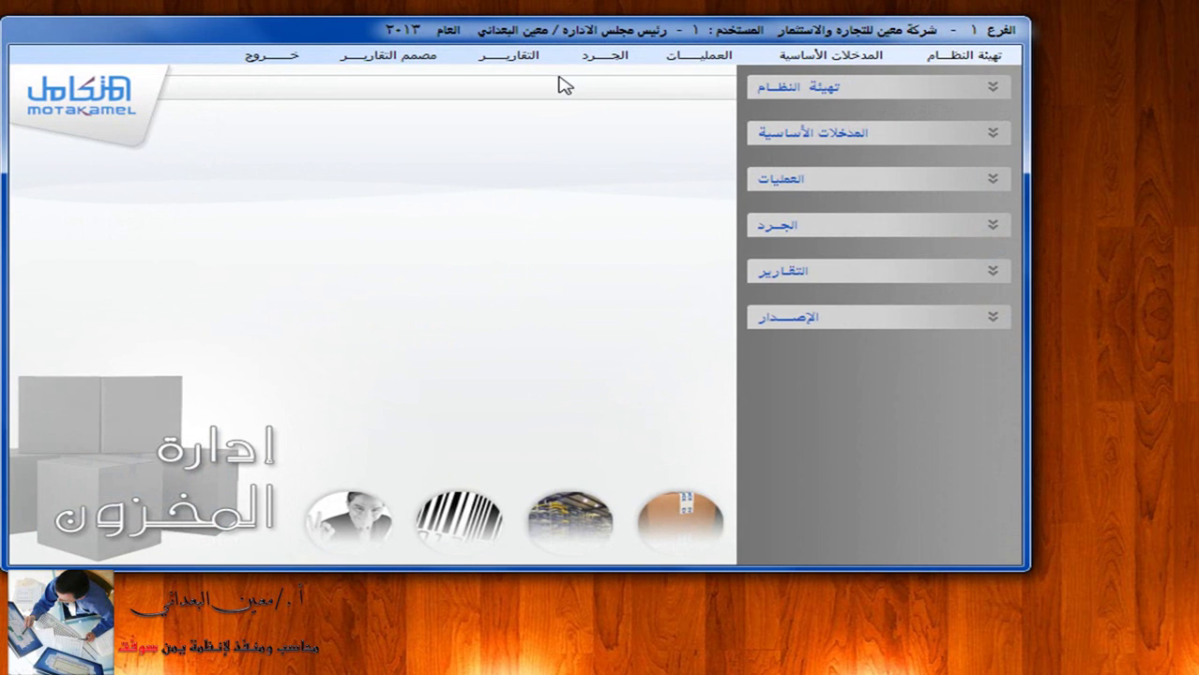
left_click(682, 54)
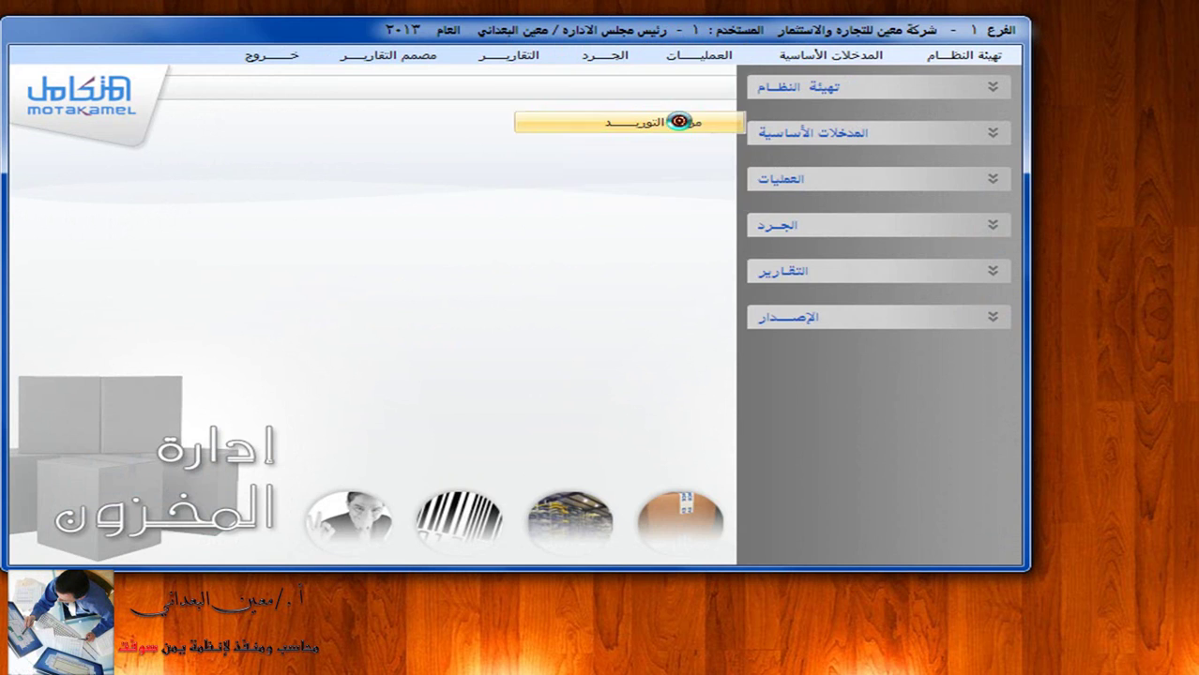
left_click(682, 122)
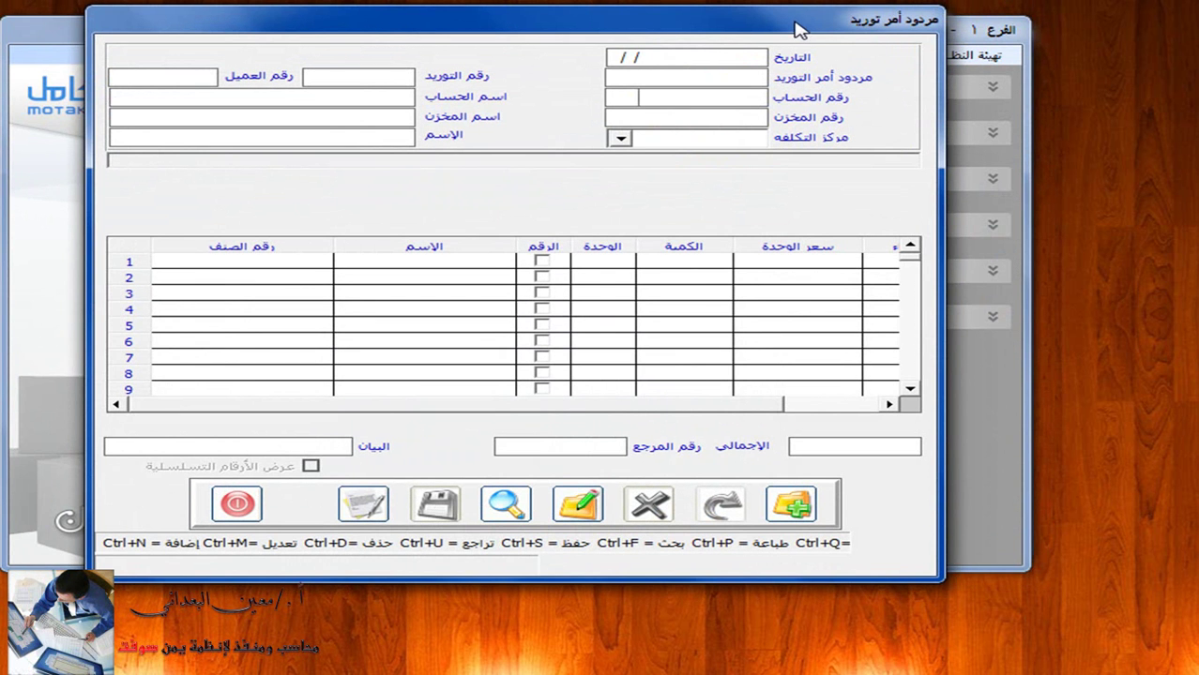
left_click(507, 504)
double_click(653, 83)
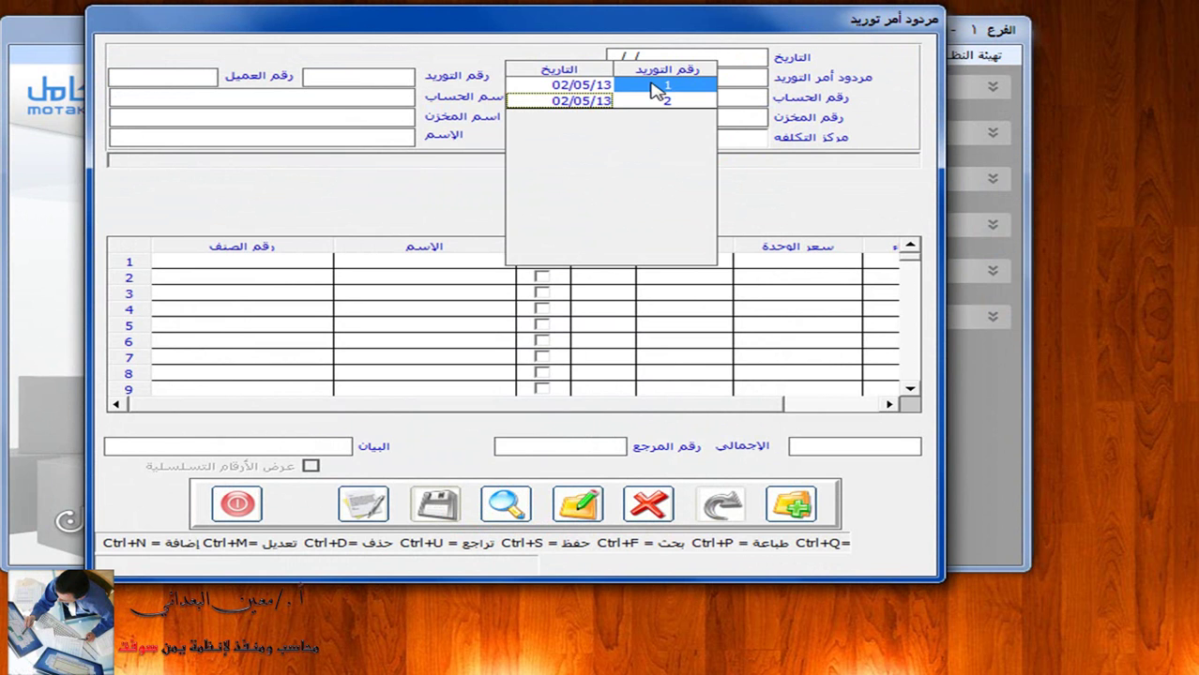
left_click(586, 86)
double_click(583, 86)
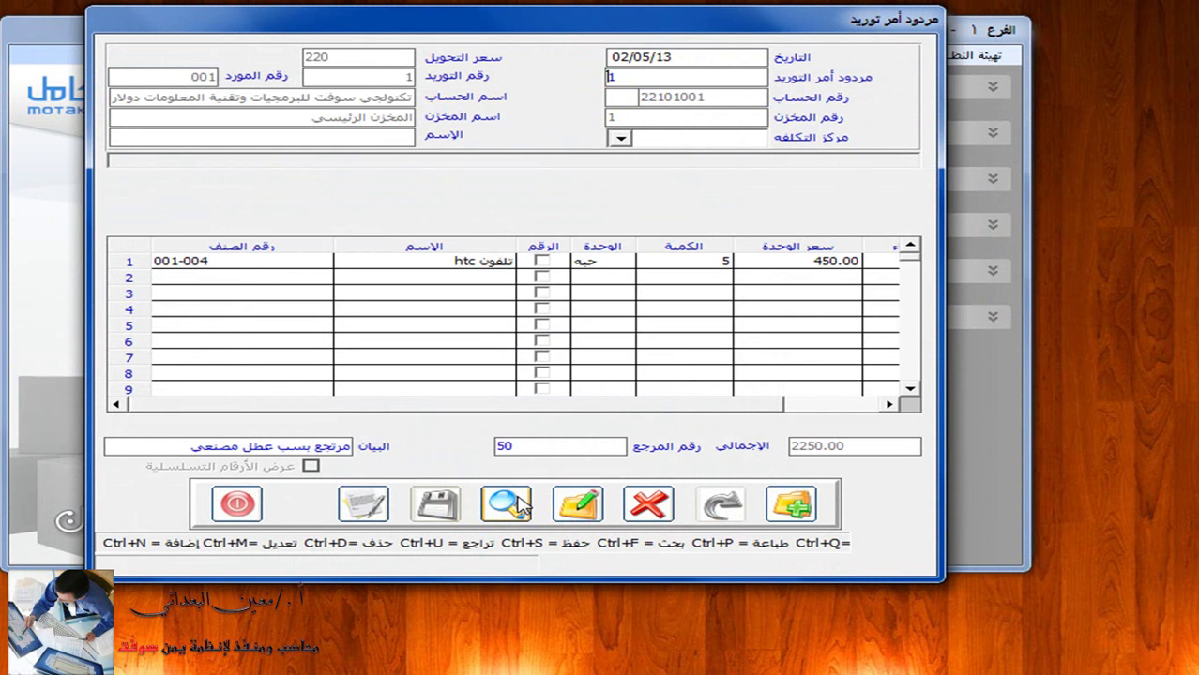
left_click(237, 503)
Step: Open the supply order returns report (مردود أوامر التوريد) and set its report type to analytical (تحليلي)
left_click(502, 55)
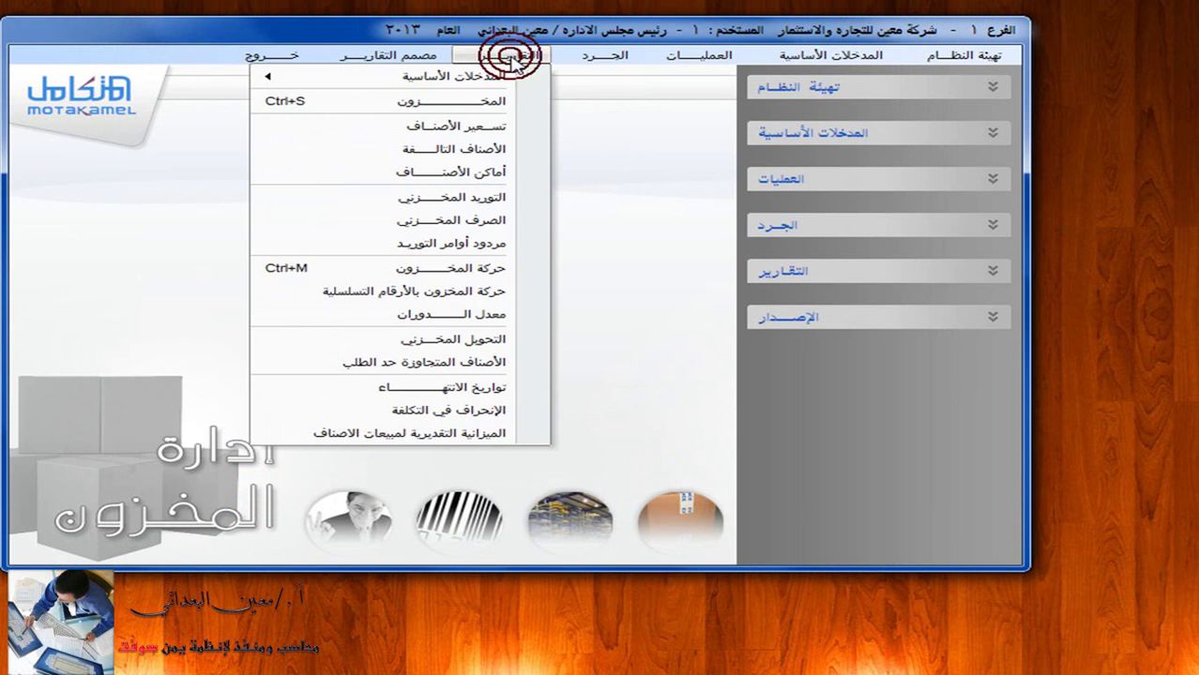
left_click(460, 243)
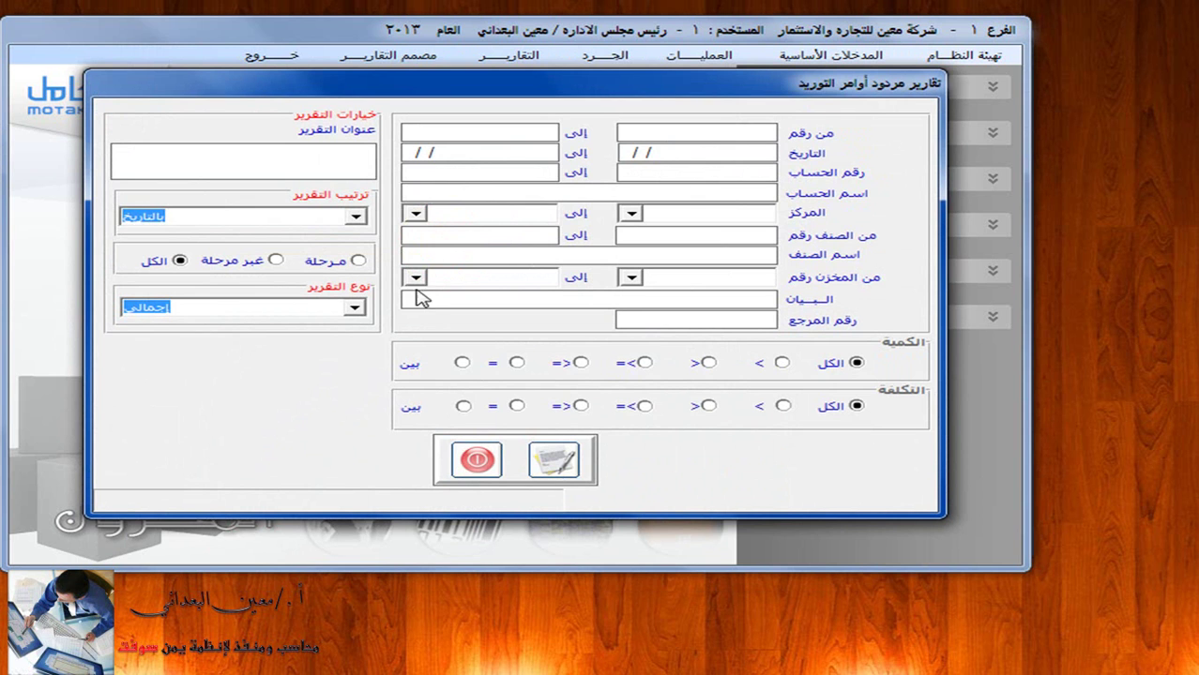
left_click(356, 308)
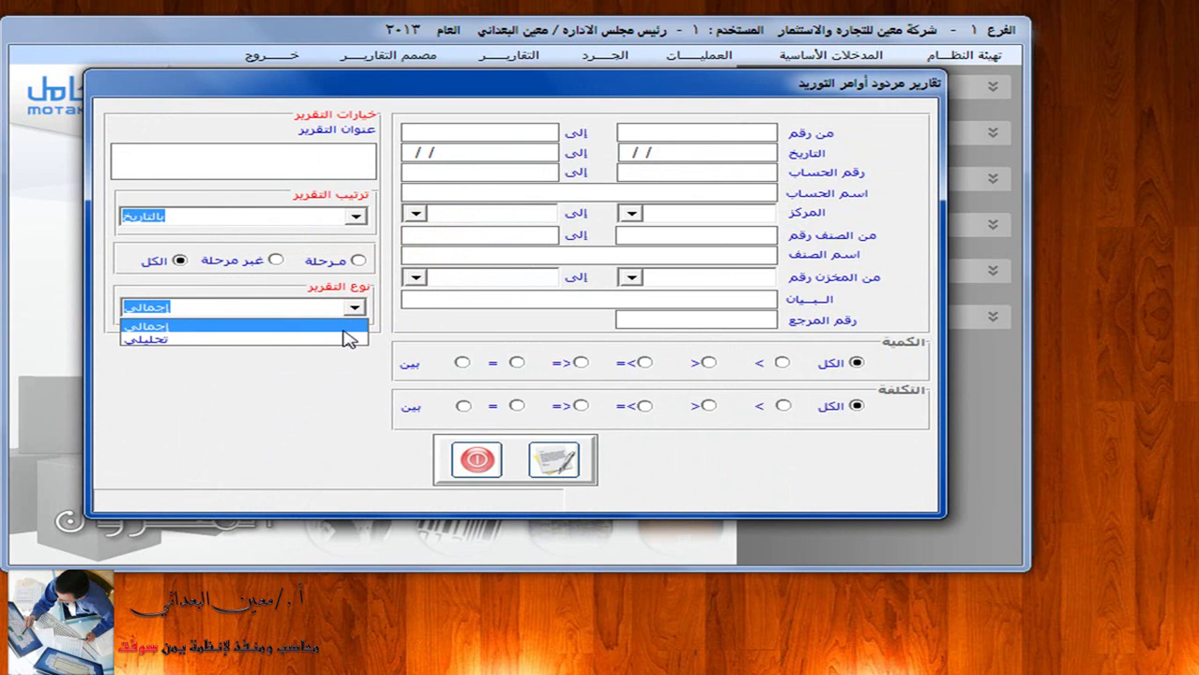
left_click(344, 339)
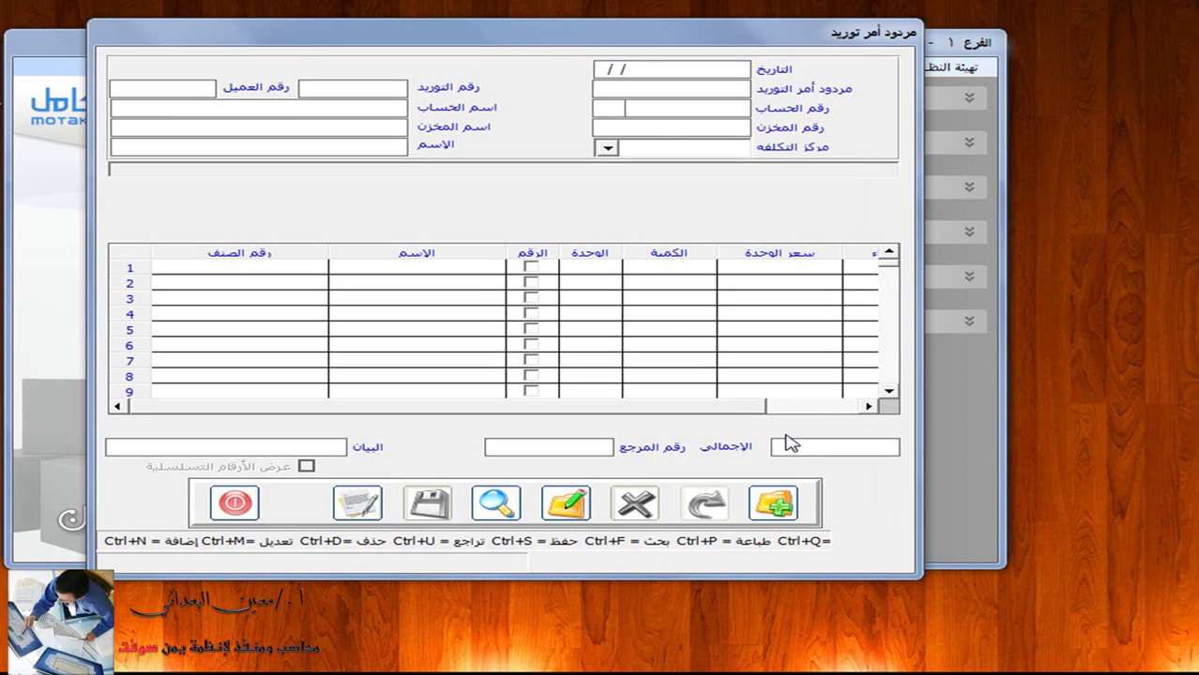
Step: Add a new supply order return and load supply order 1 into it
left_click(773, 503)
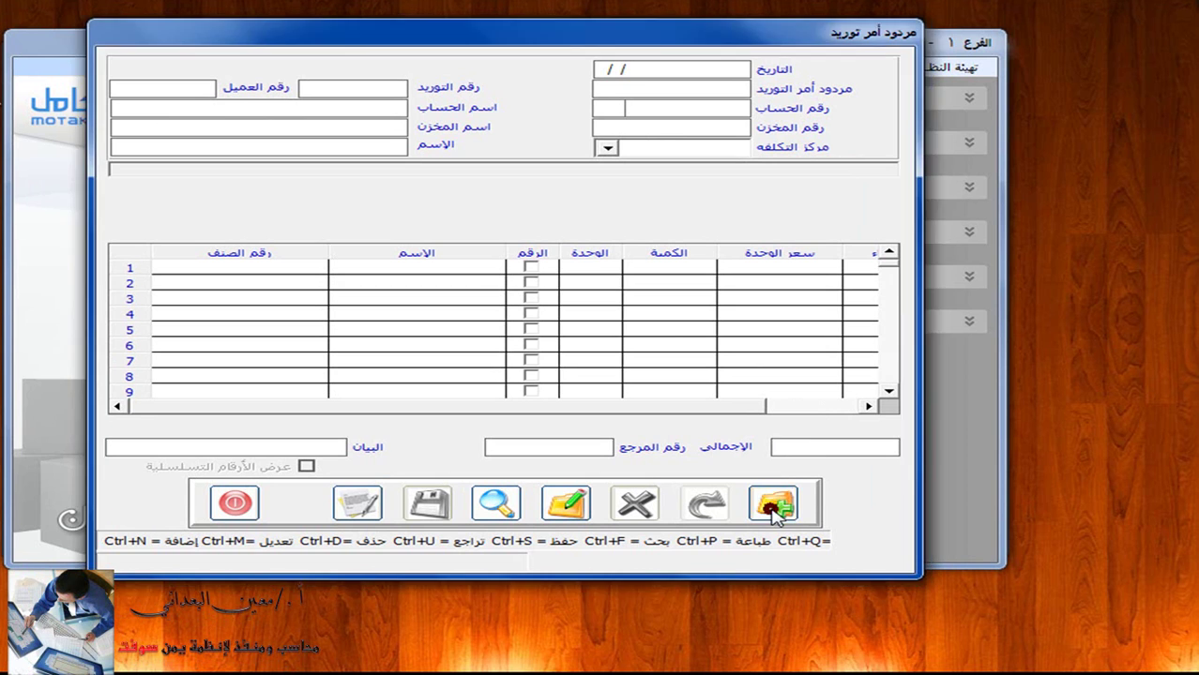
left_click(381, 88)
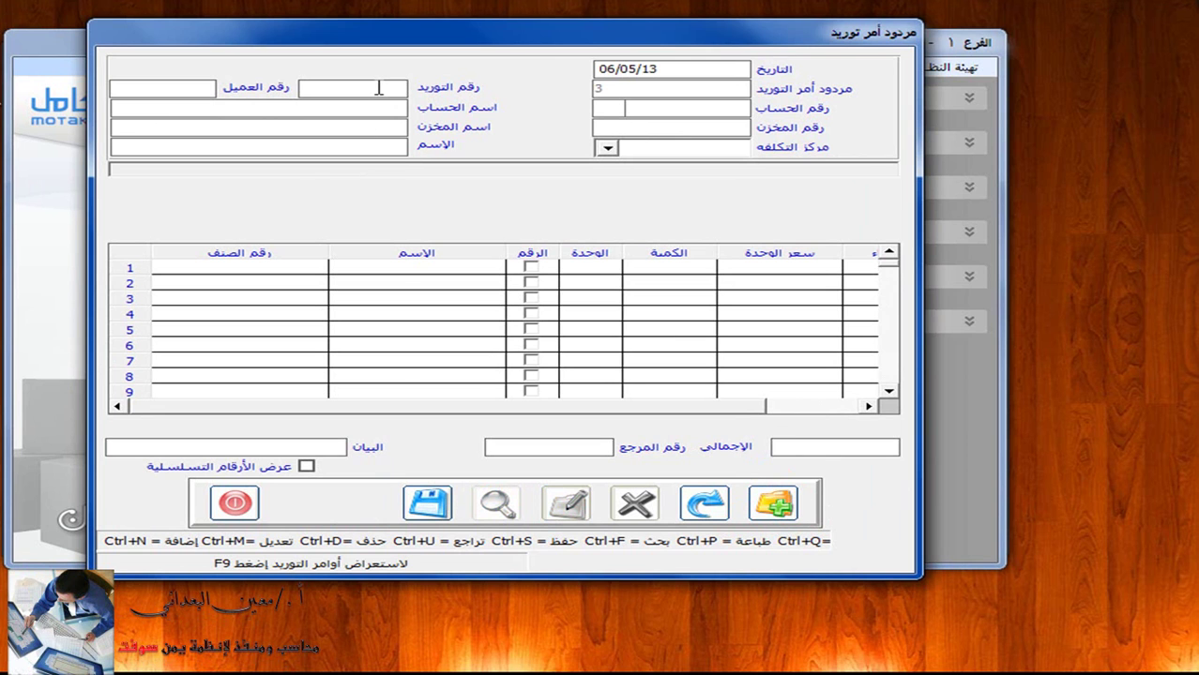
key("F9")
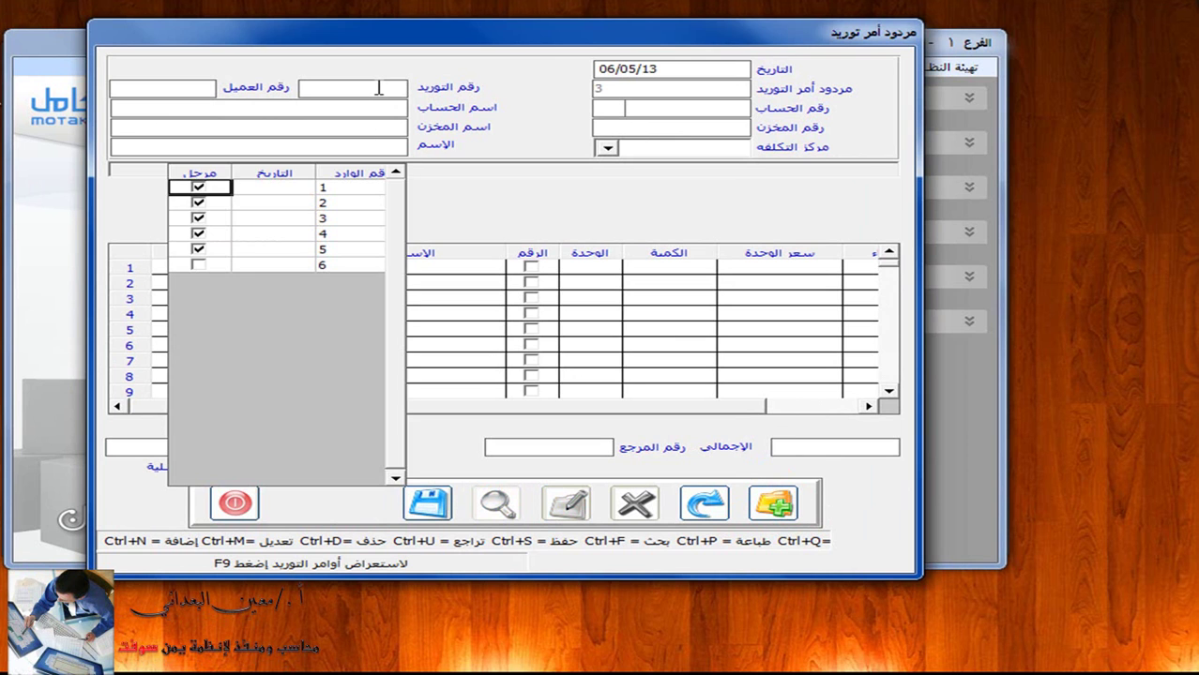
double_click(290, 190)
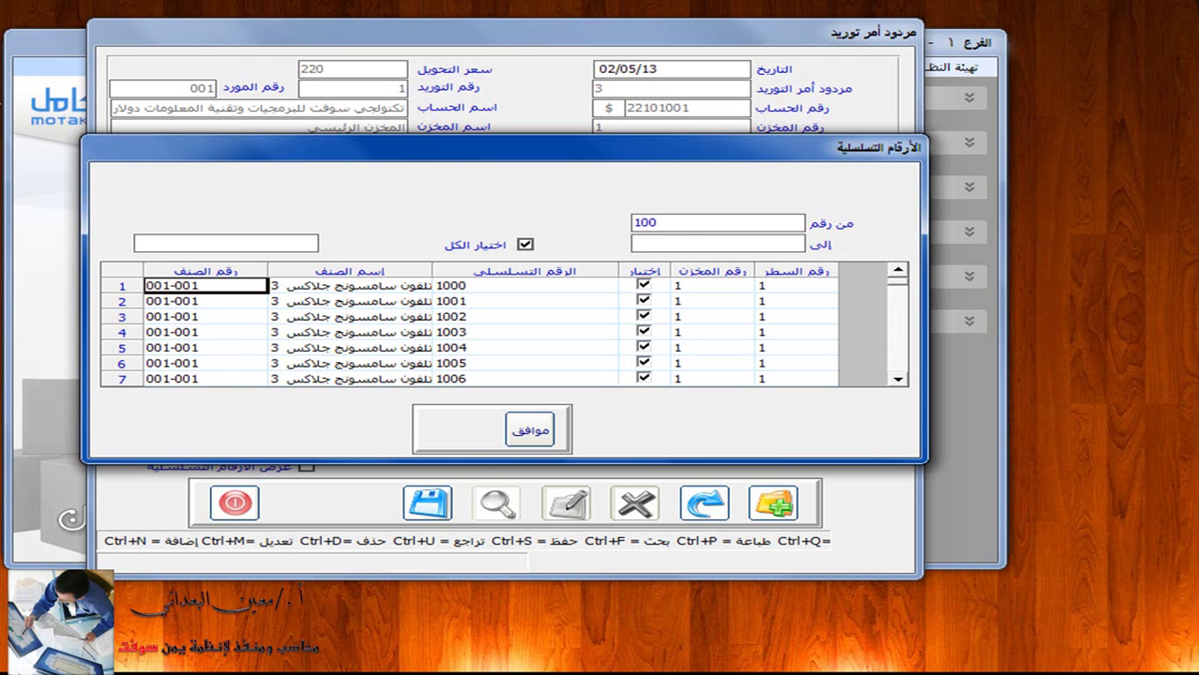
Step: Enter the serial number range 1001 to 1005, clear the select-all option (اختيار الكل) and select serials 1000 to 1002
left_click(665, 246)
left_click(527, 244)
left_click(644, 285)
left_click(644, 301)
left_click(643, 316)
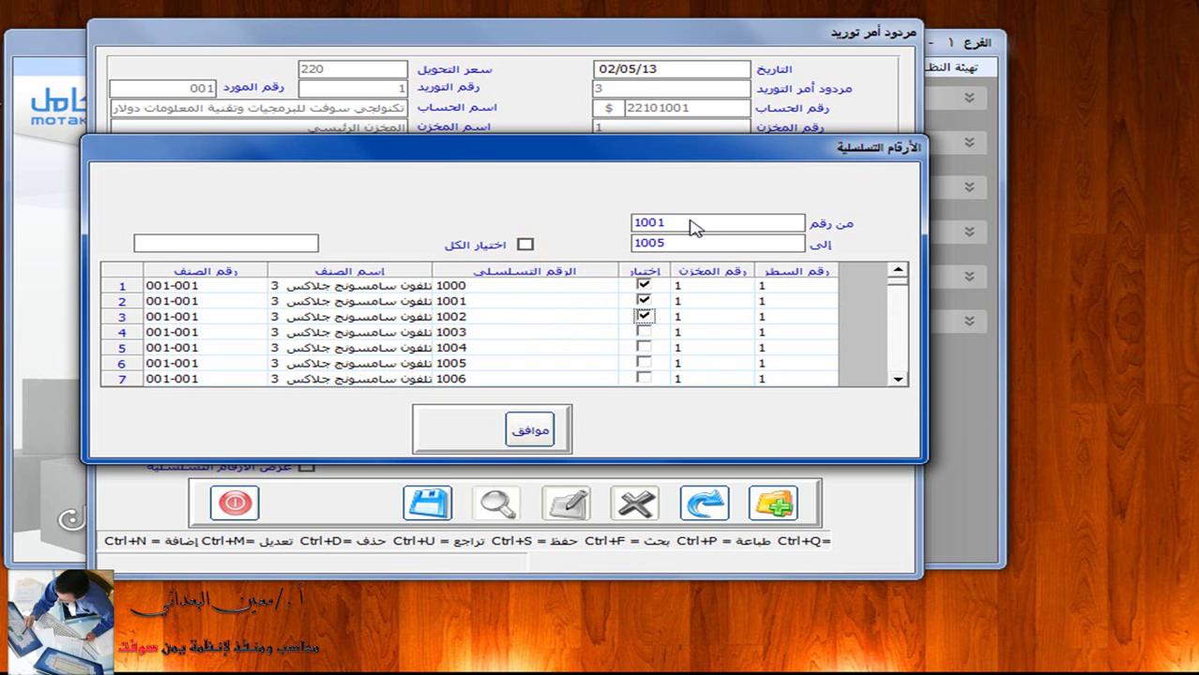
Step: Adjust the selection so that serial numbers 1000 to 1004 of item 001-001 are chosen, and accept it
left_click(646, 287)
left_click(642, 281)
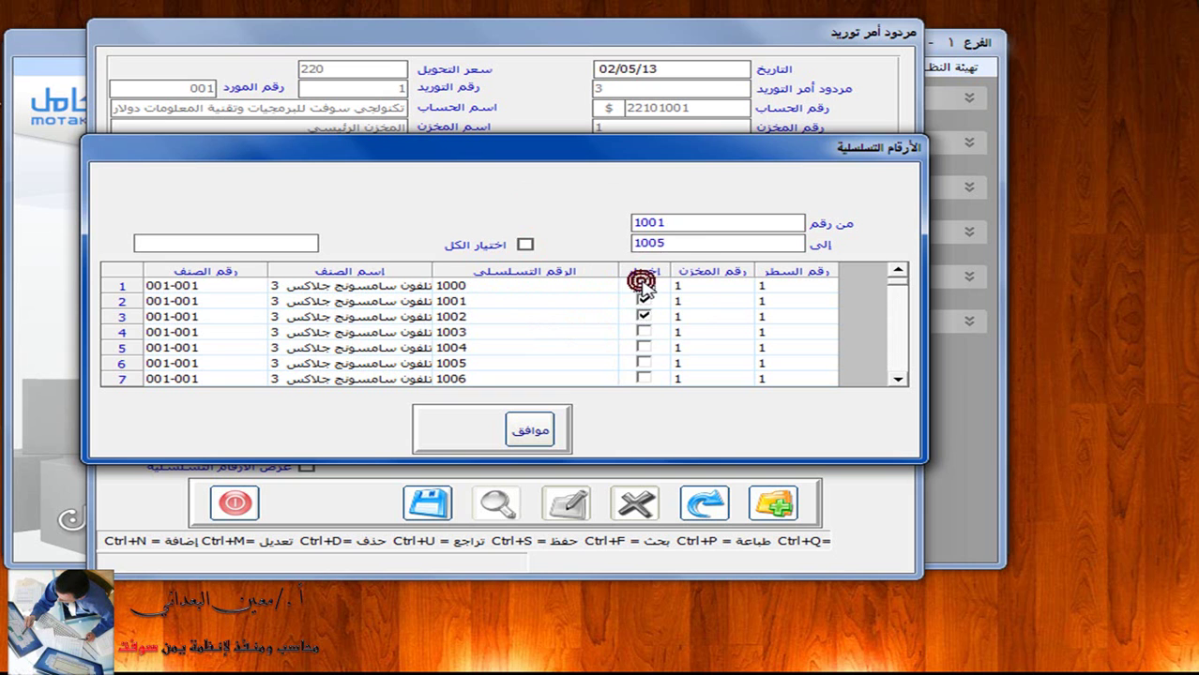
left_click(644, 299)
left_click(644, 284)
left_click(644, 301)
left_click(643, 332)
left_click(645, 347)
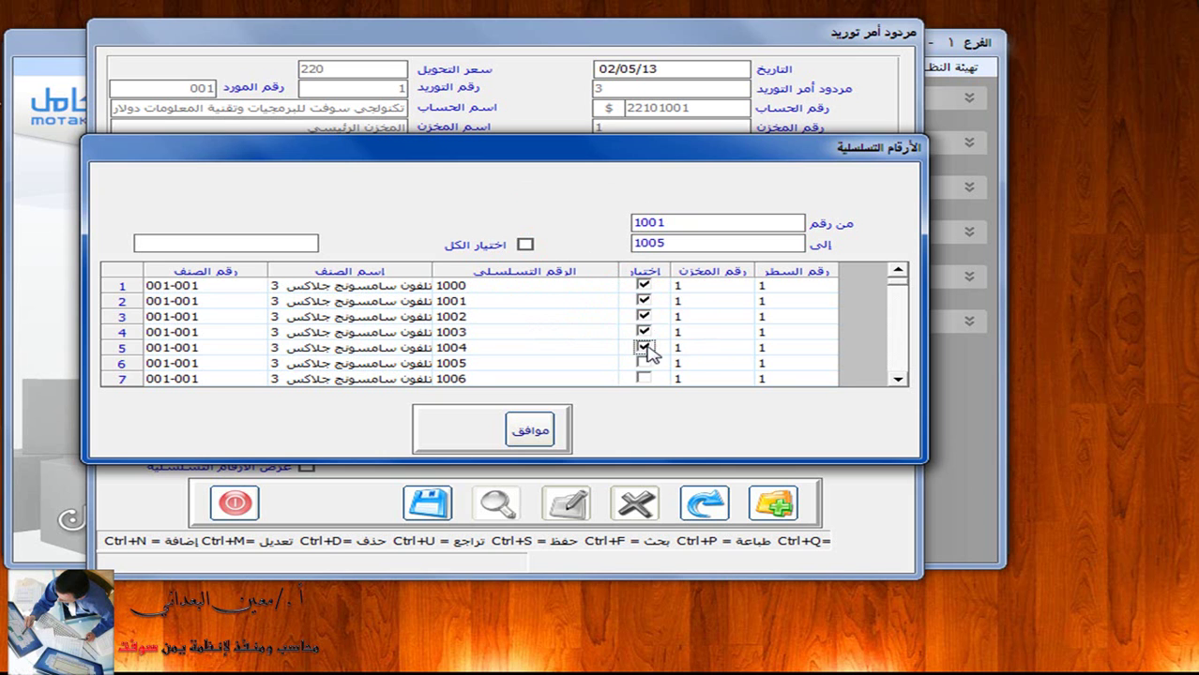
left_click(530, 430)
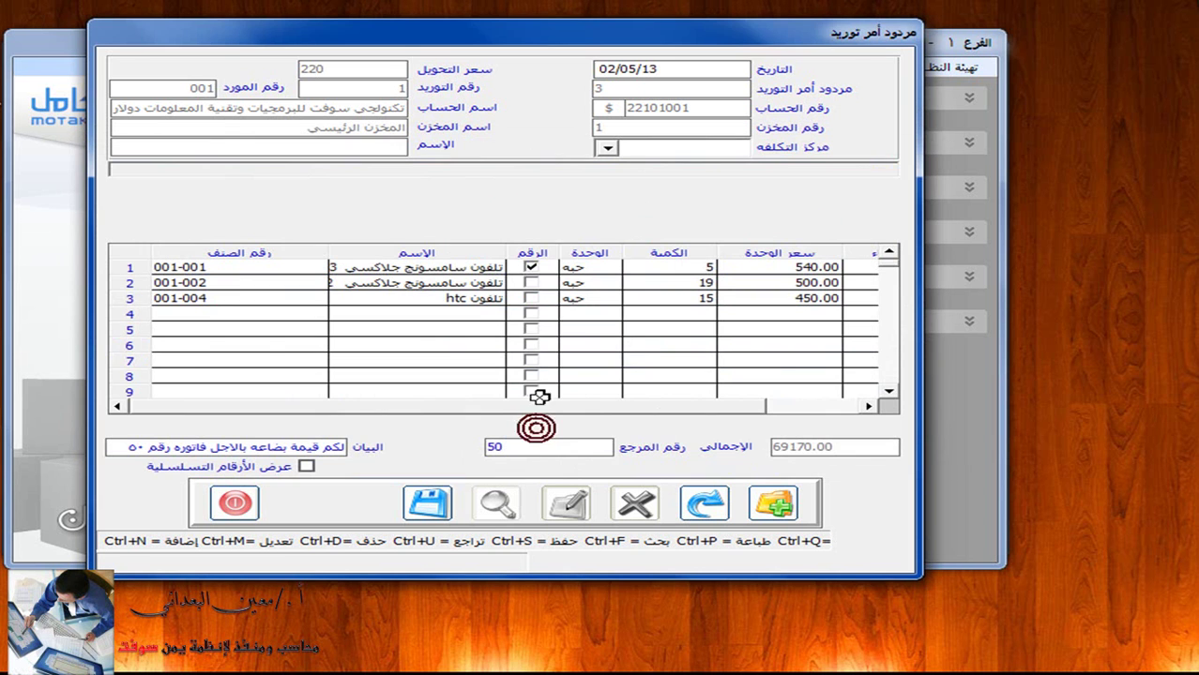
Step: Set the returned quantities of items 001-002 and 001-004 to 0
left_click(674, 273)
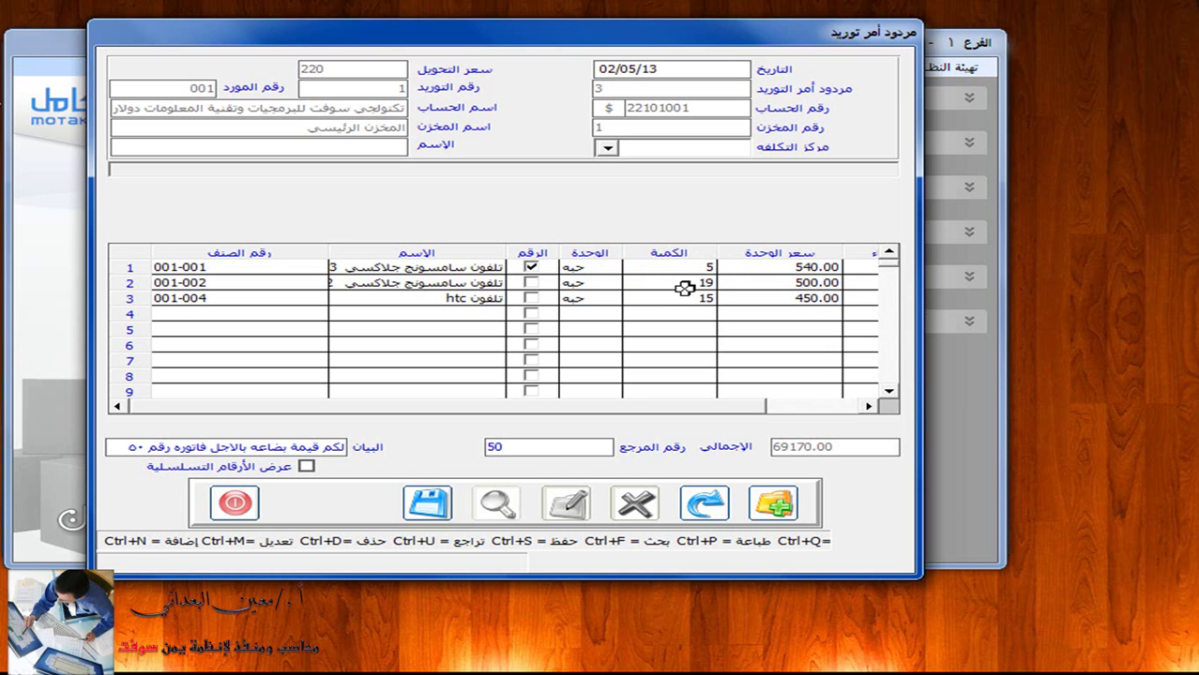
left_click(683, 286)
key("Down")
type("0")
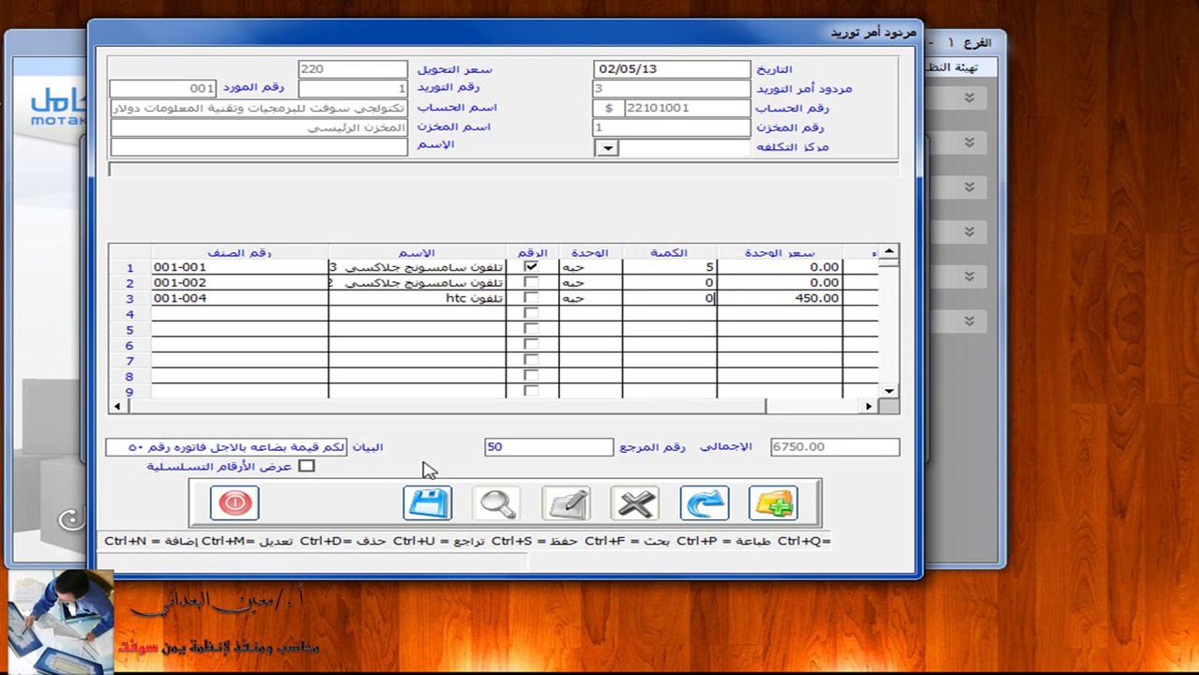
Step: Replace the return's description (البيان) with the return reason "مرتجع بسبب عطل صمن"
left_click(343, 448)
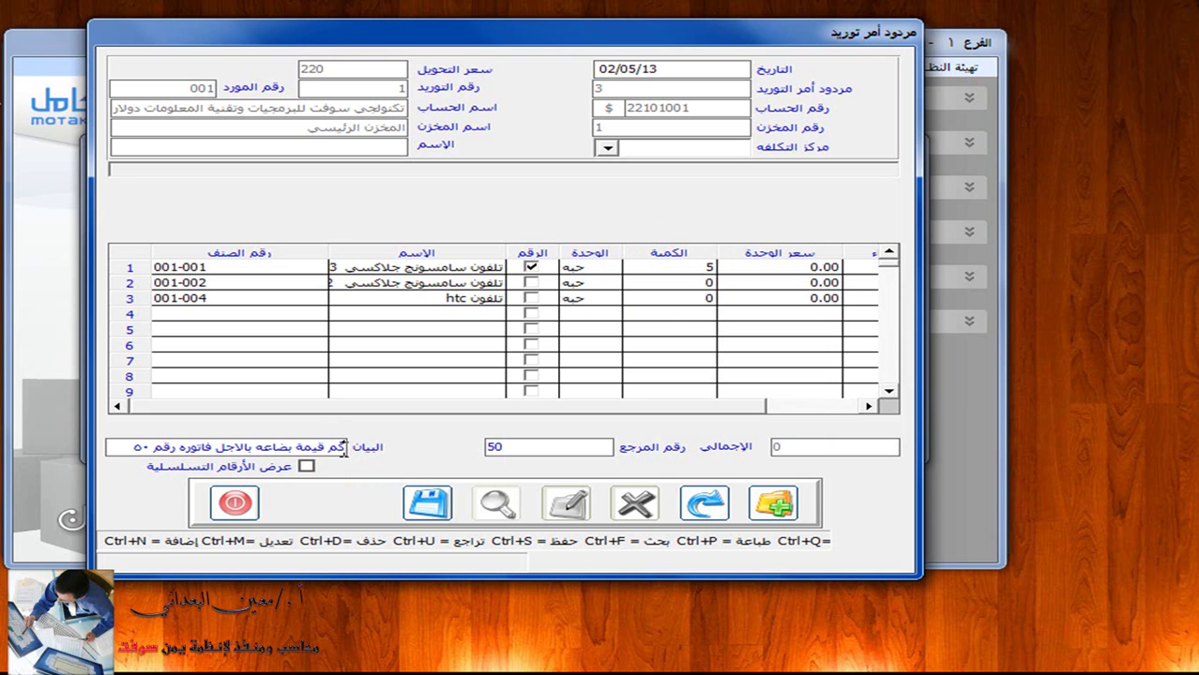
key("BackSpace")
key("BackSpace")
key("BackSpace")
key("BackSpace")
key("BackSpace")
key("BackSpace")
key("BackSpace")
key("BackSpace")
key("BackSpace")
key("BackSpace")
key("BackSpace")
key("BackSpace")
key("BackSpace")
key("BackSpace")
key("BackSpace")
key("BackSpace")
key("BackSpace")
key("BackSpace")
key("BackSpace")
key("BackSpace")
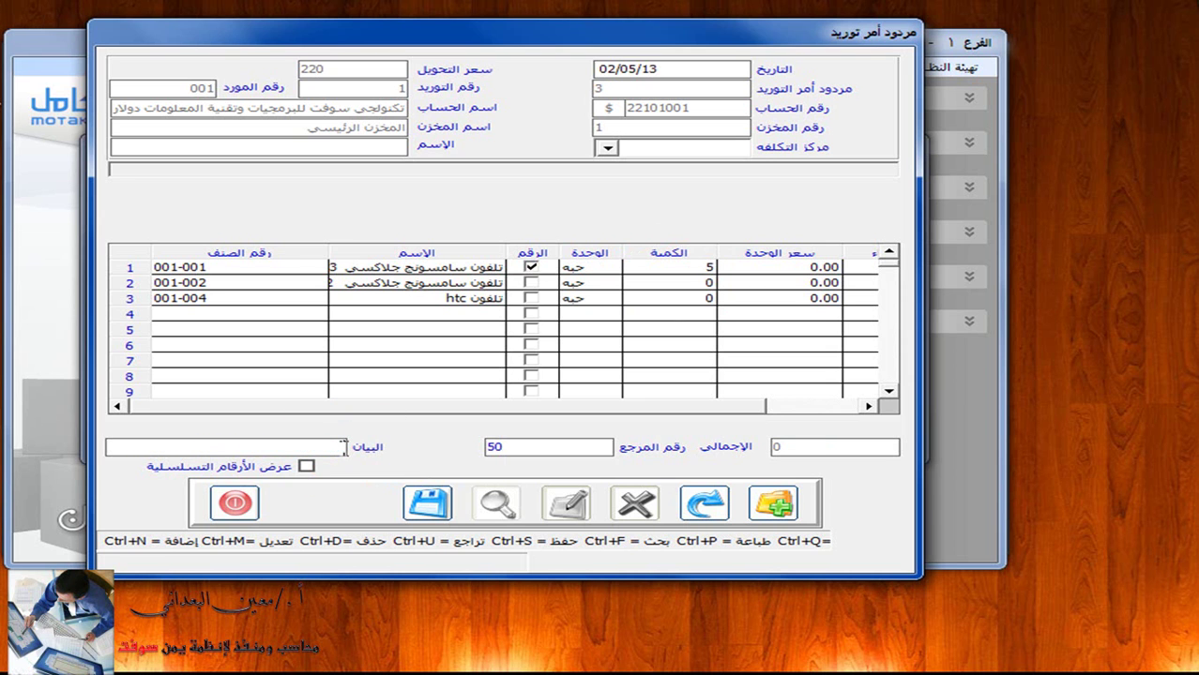
type("مرتجع بسبب عطل صمن")
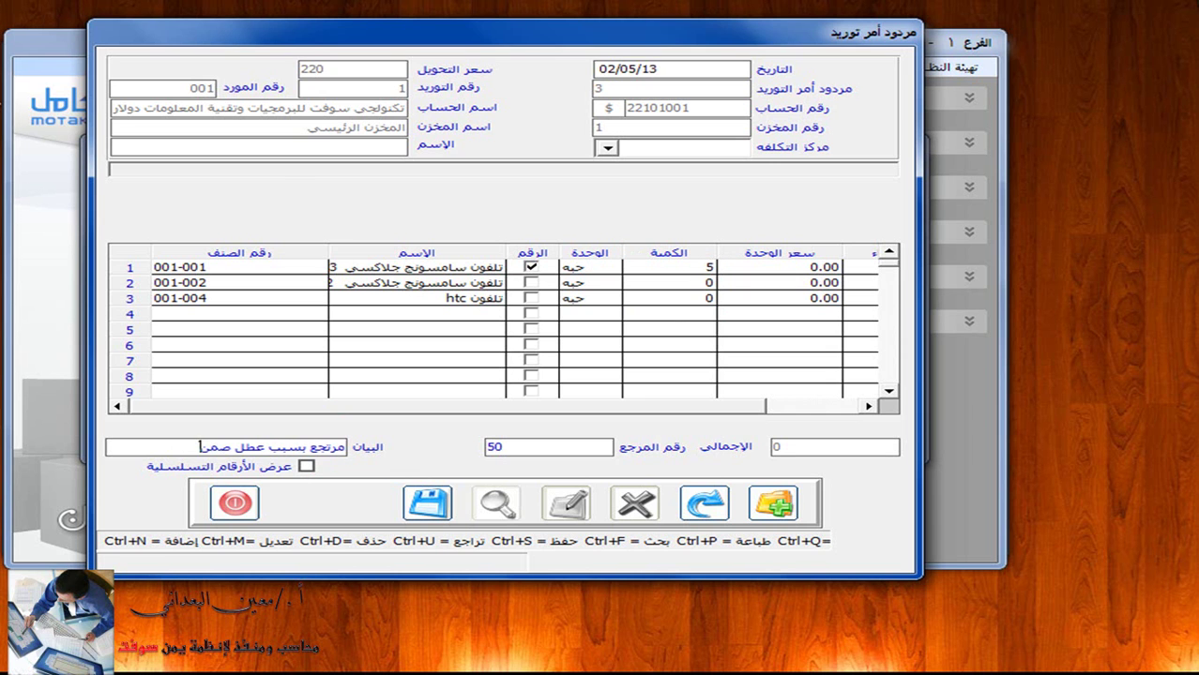
type("ن")
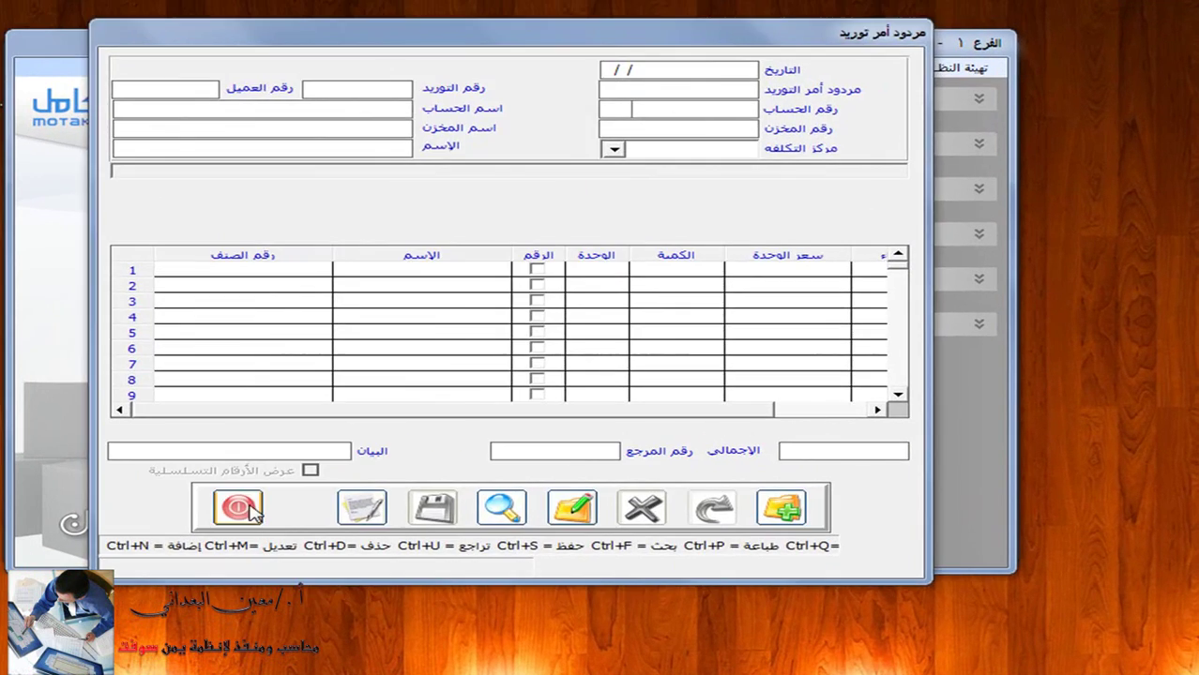
Step: Leave the supply order return form and open the General Ledger's posting form for supply order returns (مردودات أوامر التوريد)
left_click(236, 501)
left_click(309, 66)
left_click(933, 197)
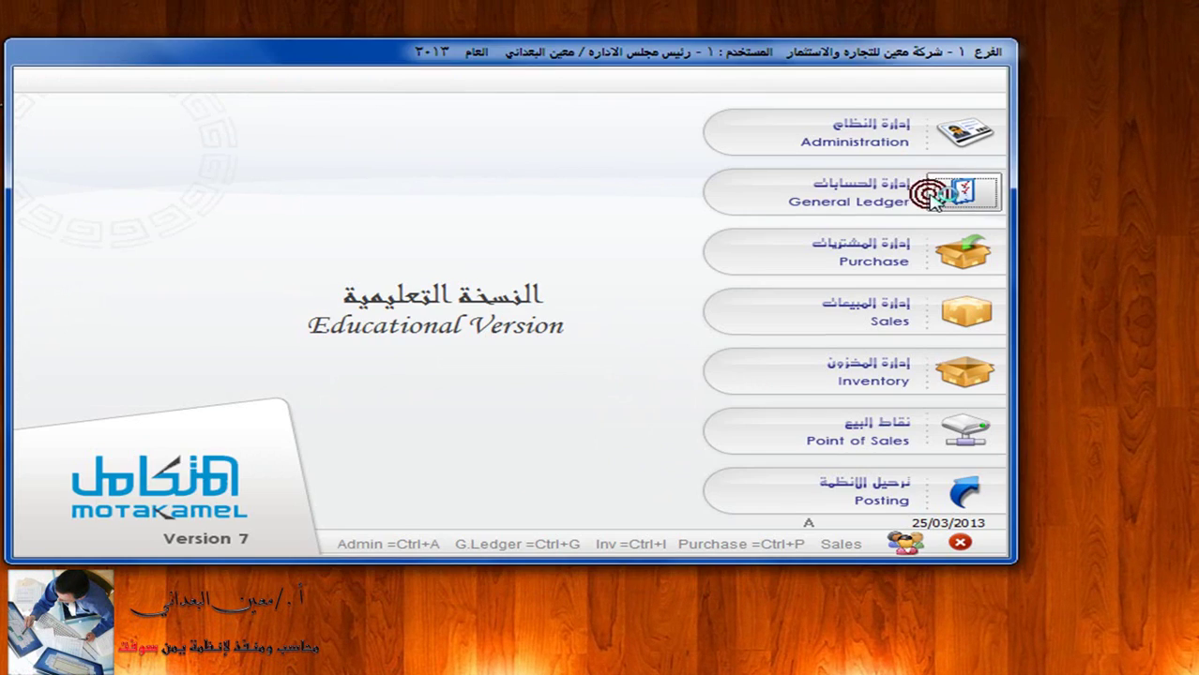
left_click(567, 66)
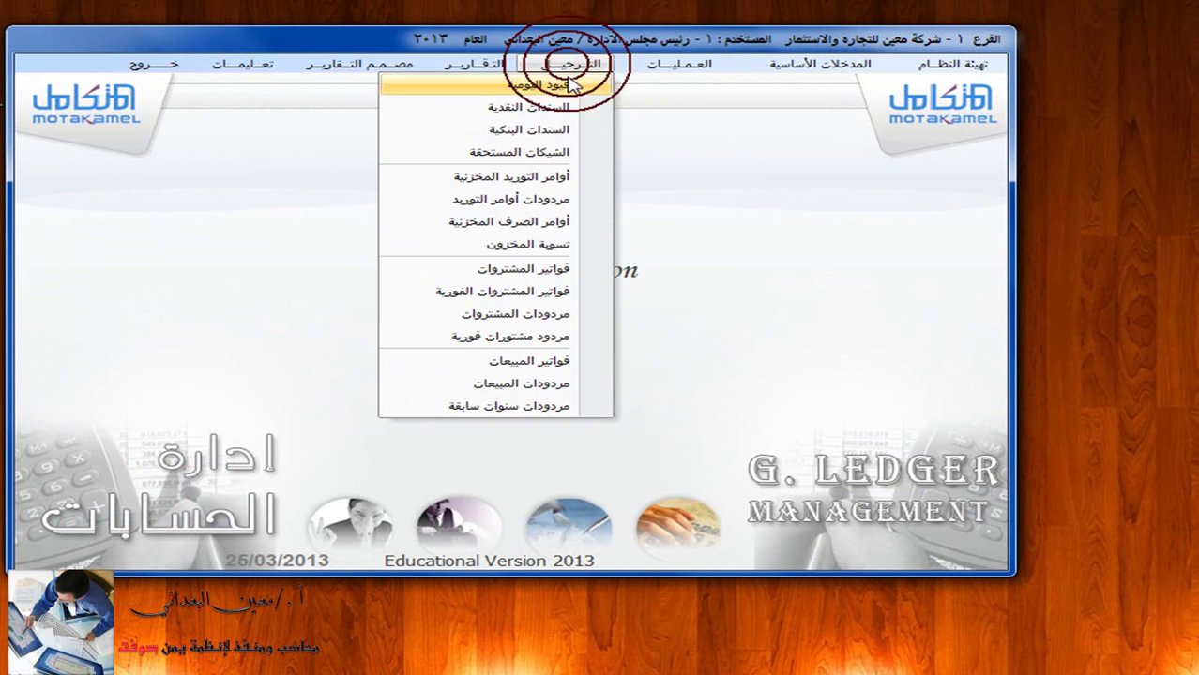
left_click(508, 198)
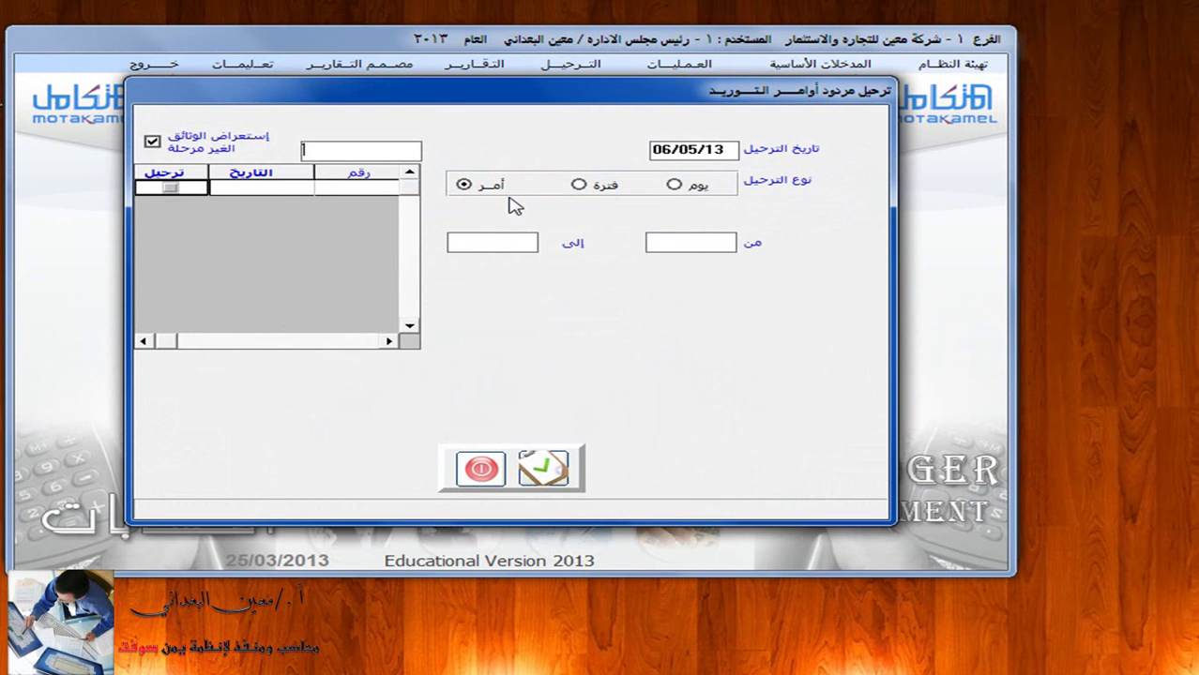
Step: List the unposted returns by order (أمر), mark return 1 dated 02/05/2013, post it and close the posting form
left_click(464, 184)
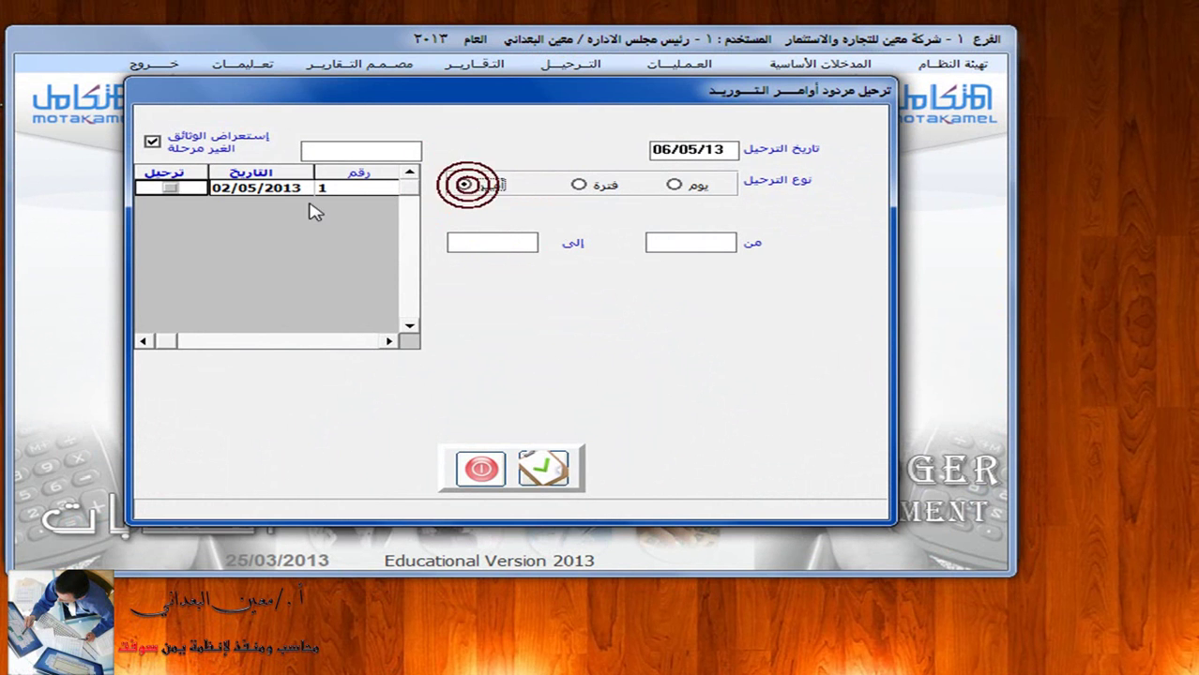
left_click(170, 188)
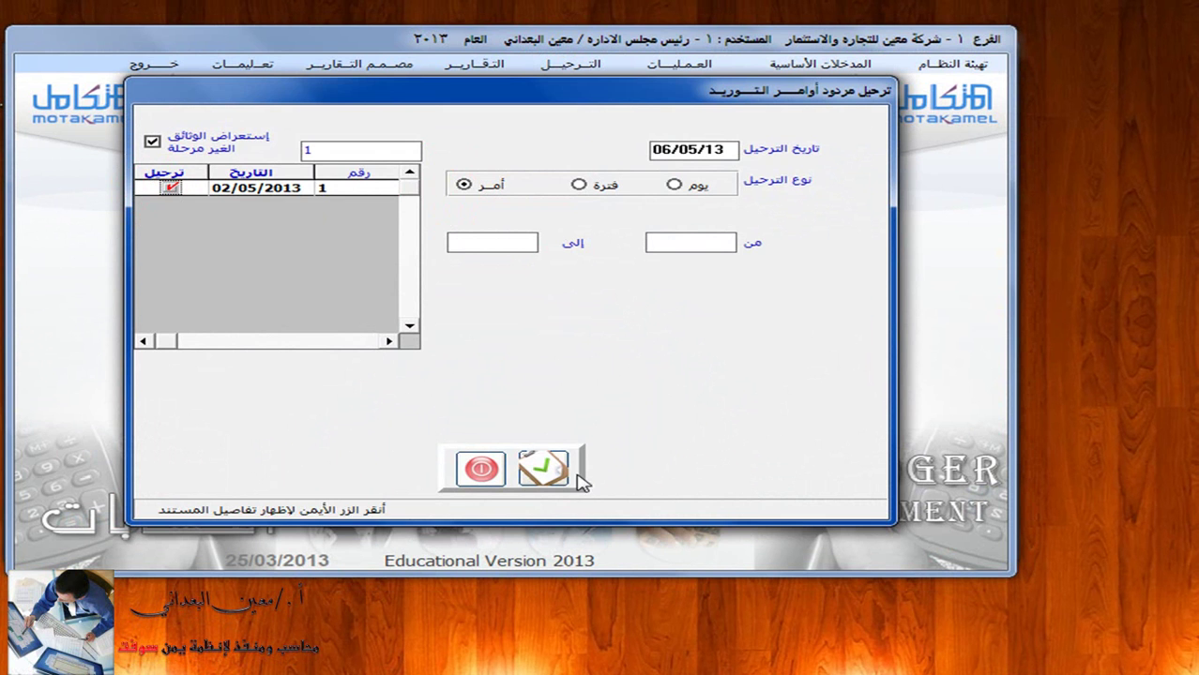
left_click(544, 467)
left_click(480, 469)
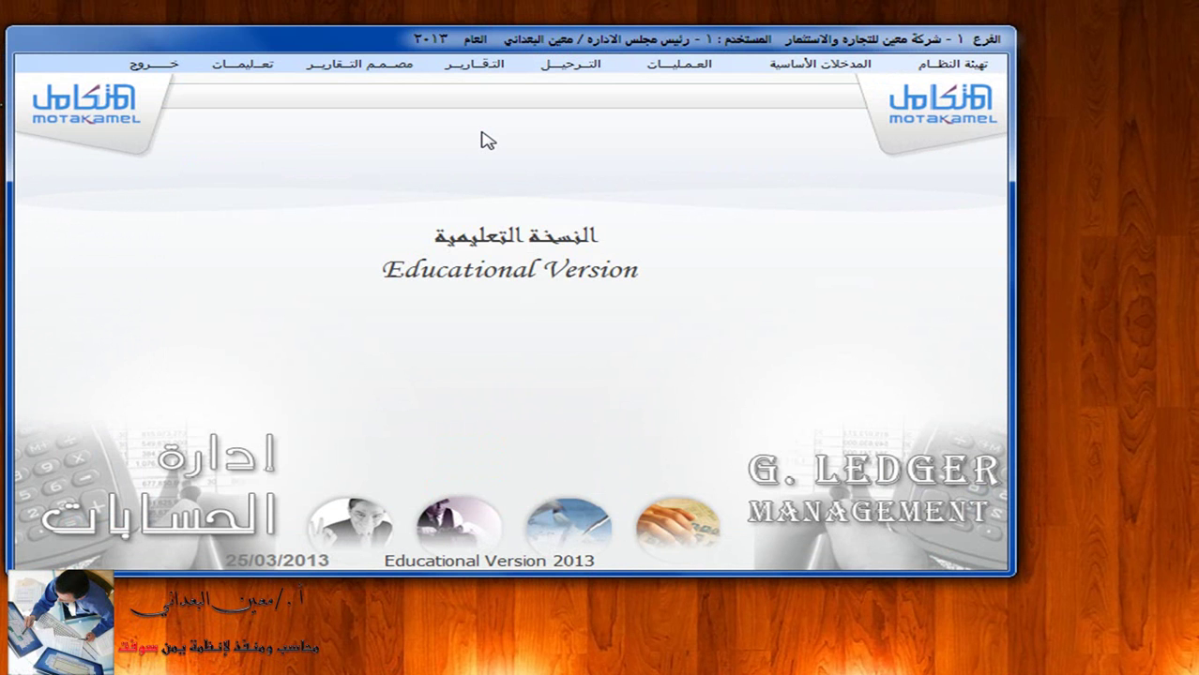
Step: Open the account statement report for sub-accounts (الحسابات الفرعية) and look up the accounts starting with 221
left_click(475, 64)
mouse_move(408, 270)
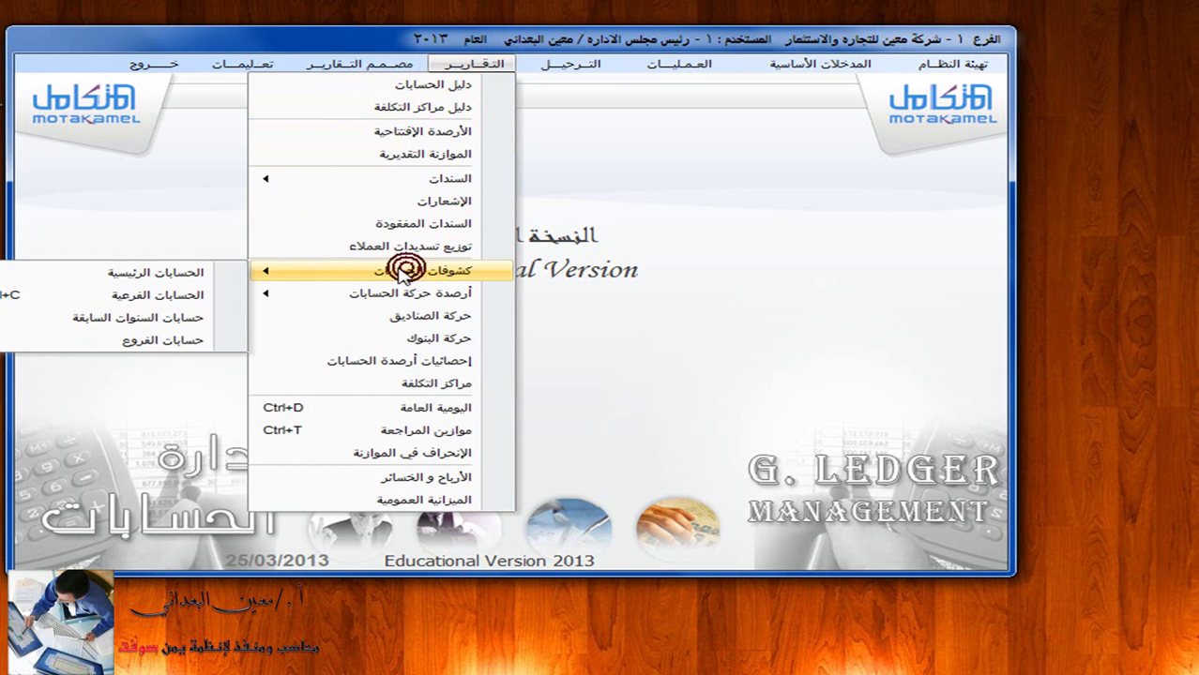
left_click(179, 295)
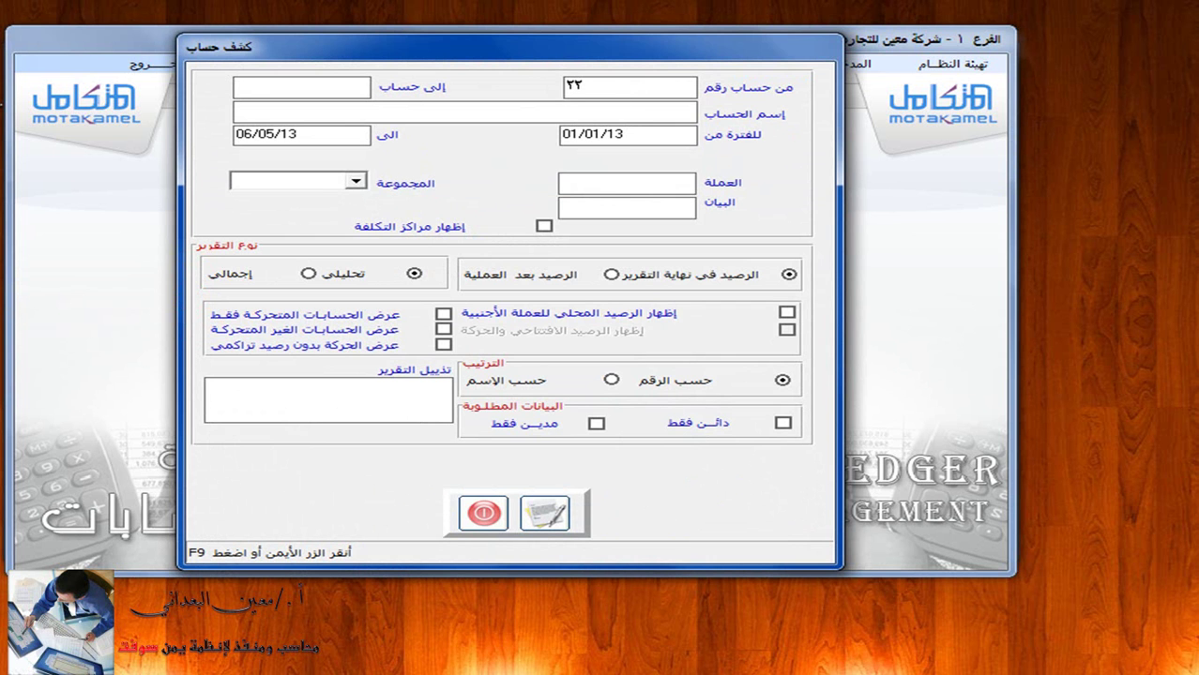
right_click(629, 89)
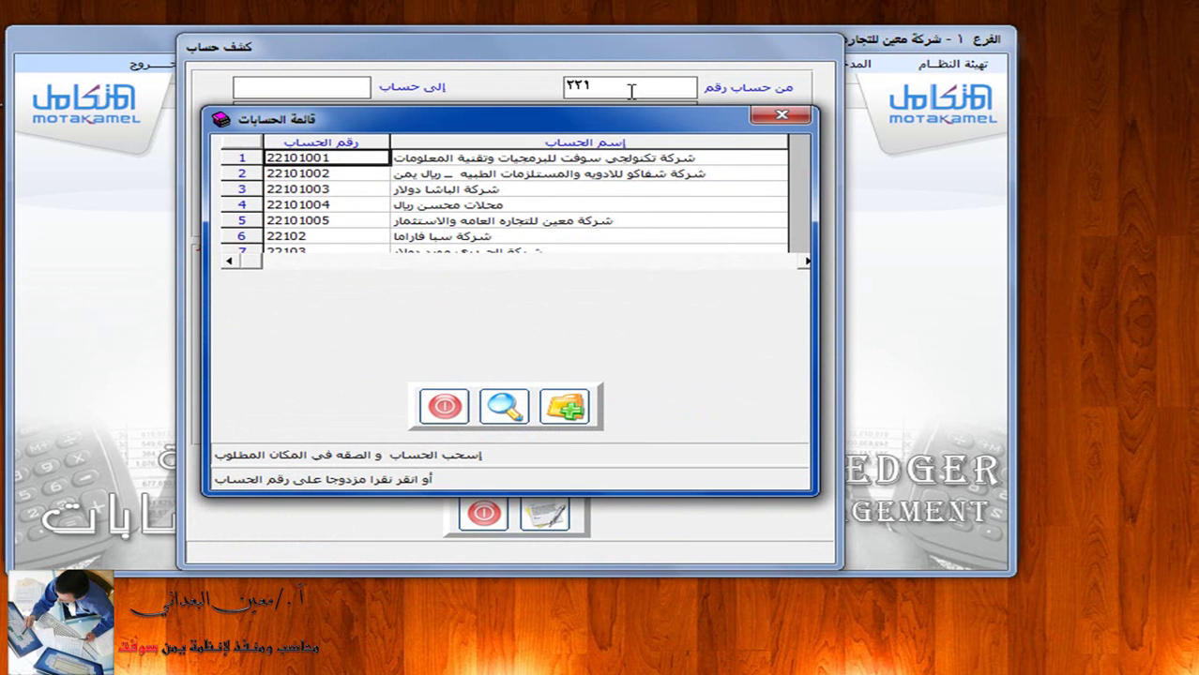
left_click(772, 121)
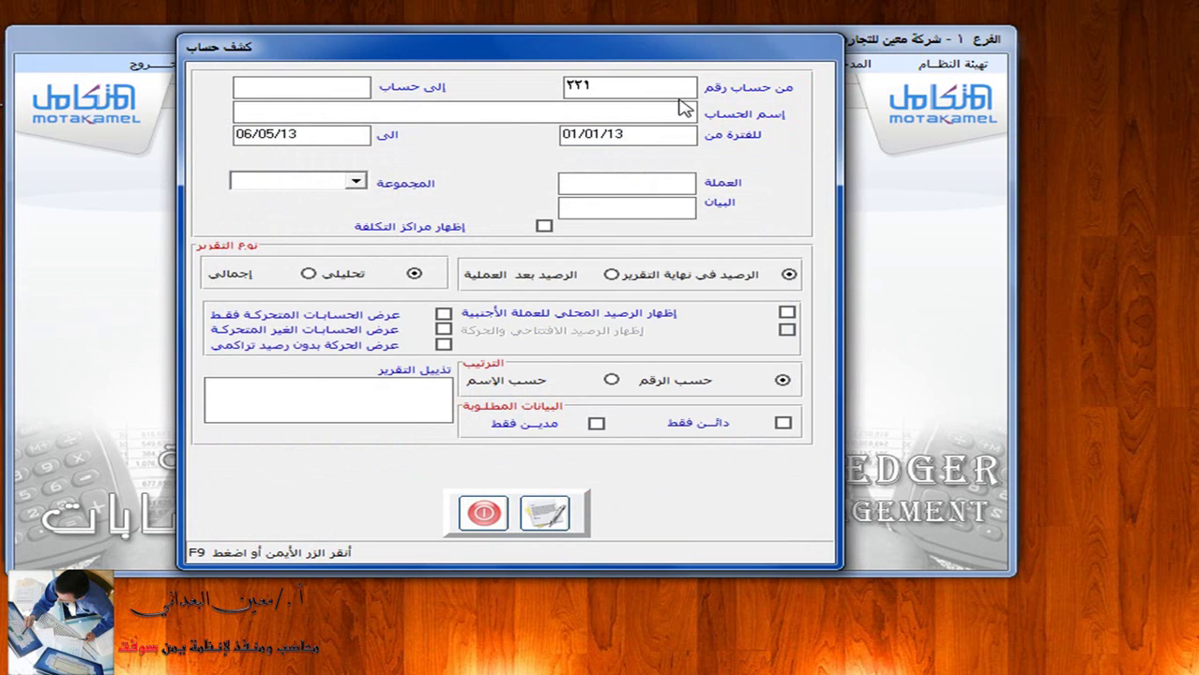
Step: Search the account name for "تكنو*", choose شركة تكنولجي سوفت للبرمجيات وتقنية المعلومات and display its account statement
left_click(679, 110)
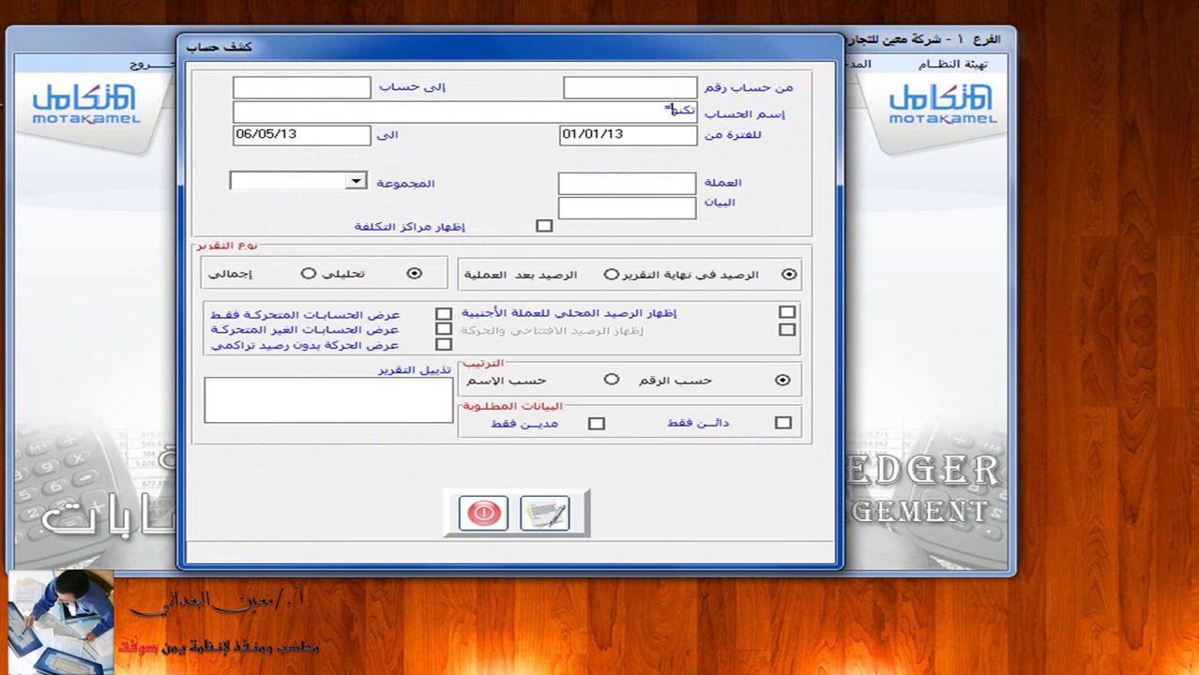
key("Return")
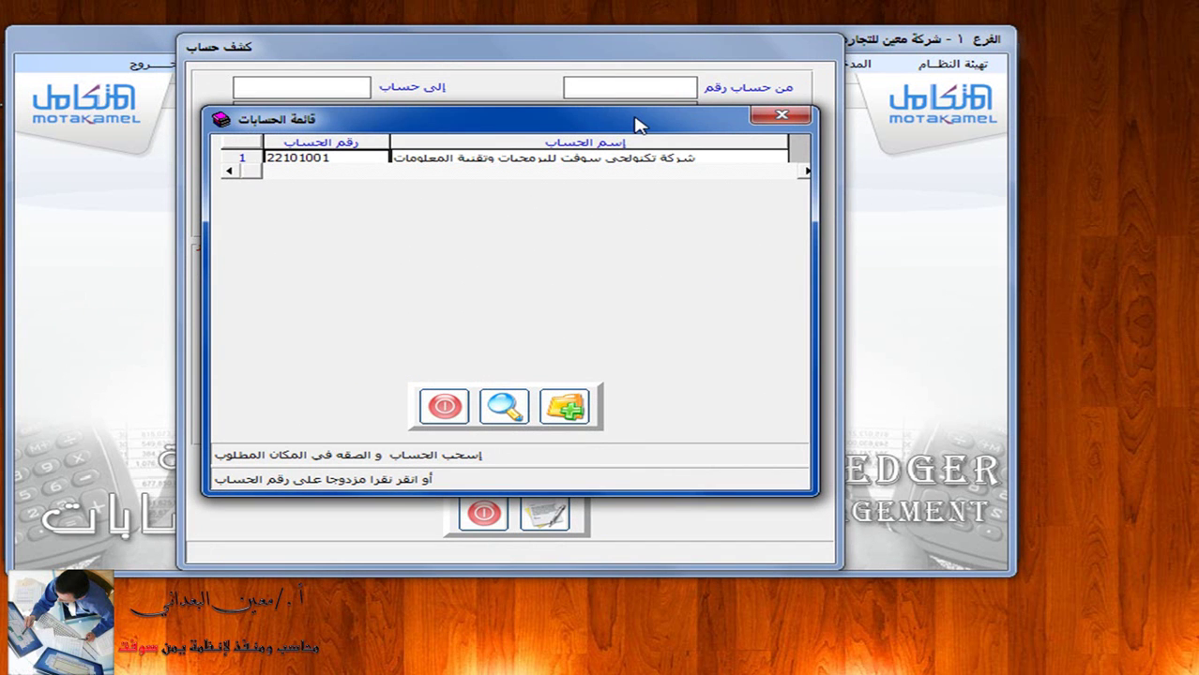
double_click(620, 158)
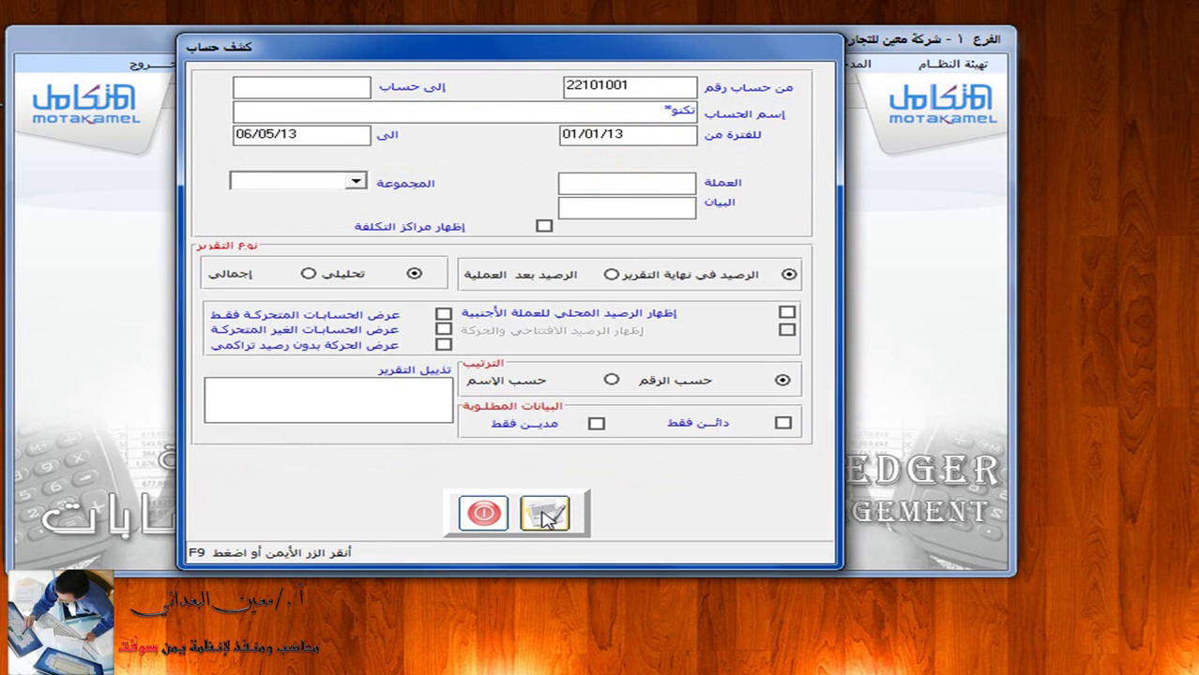
left_click(546, 513)
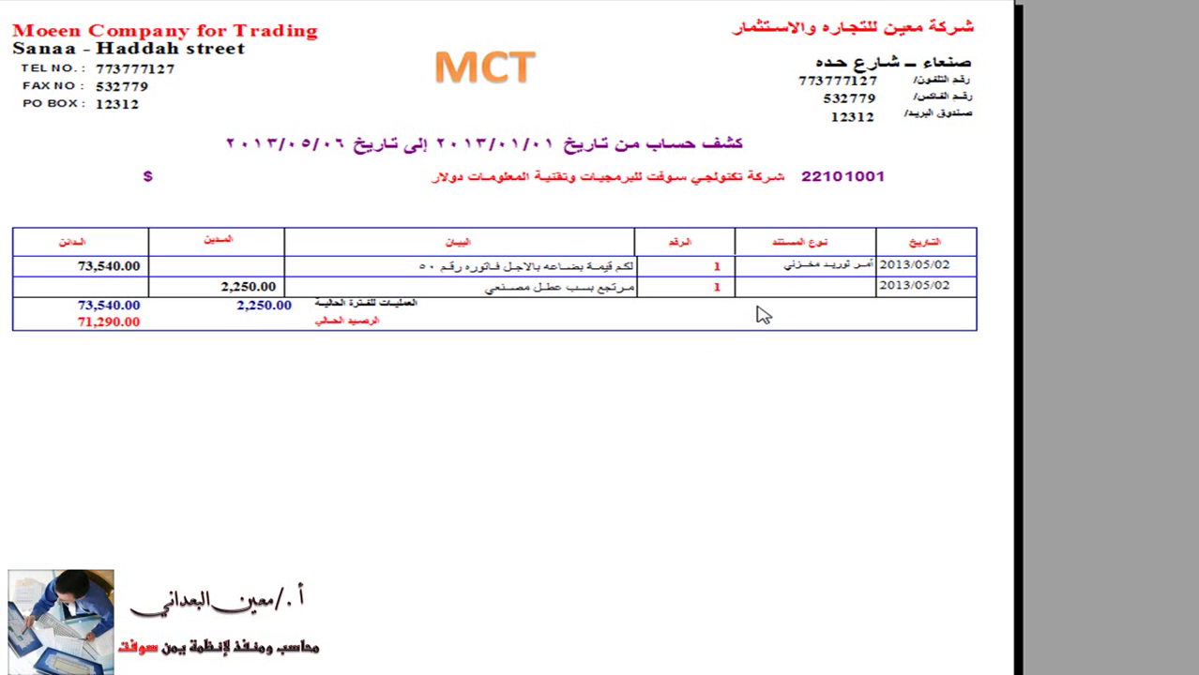